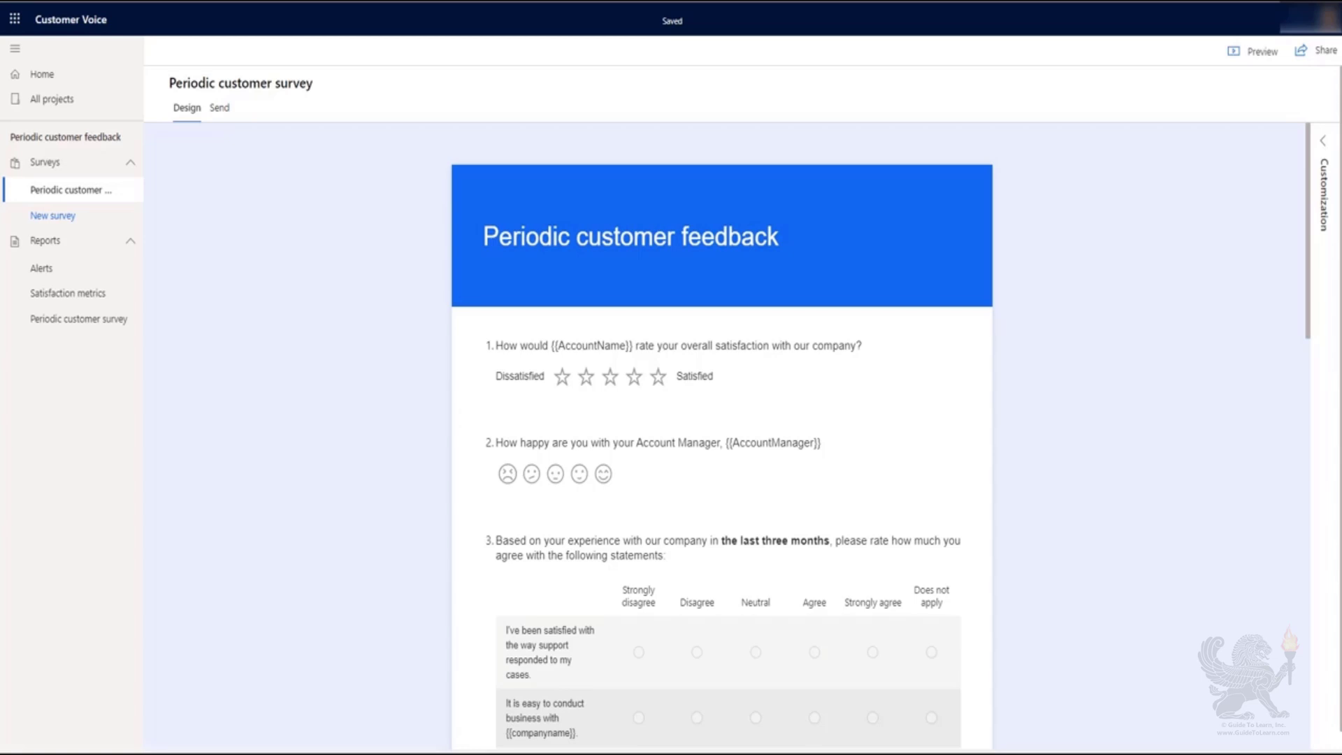
# Preview the periodic customer feedback survey as respondents see it on desktop and return to its design
pyautogui.click(1235, 53)
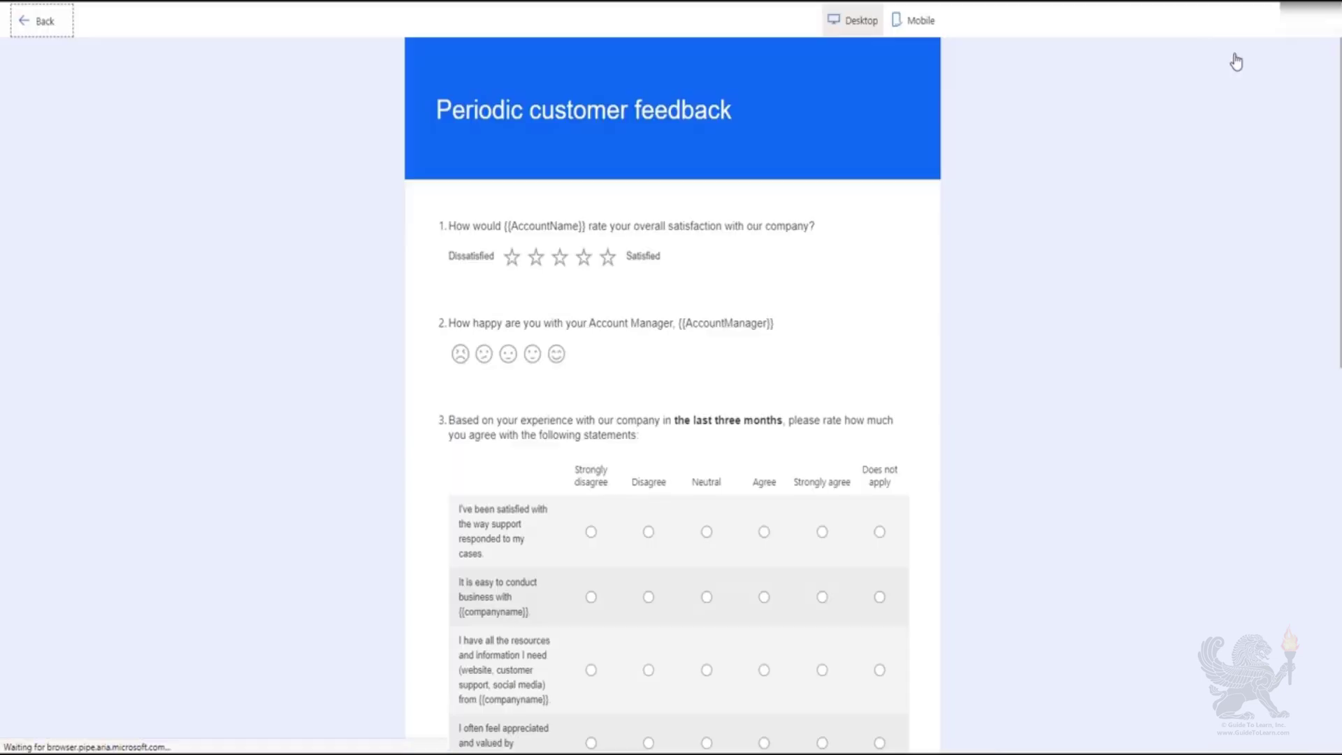
pyautogui.click(49, 28)
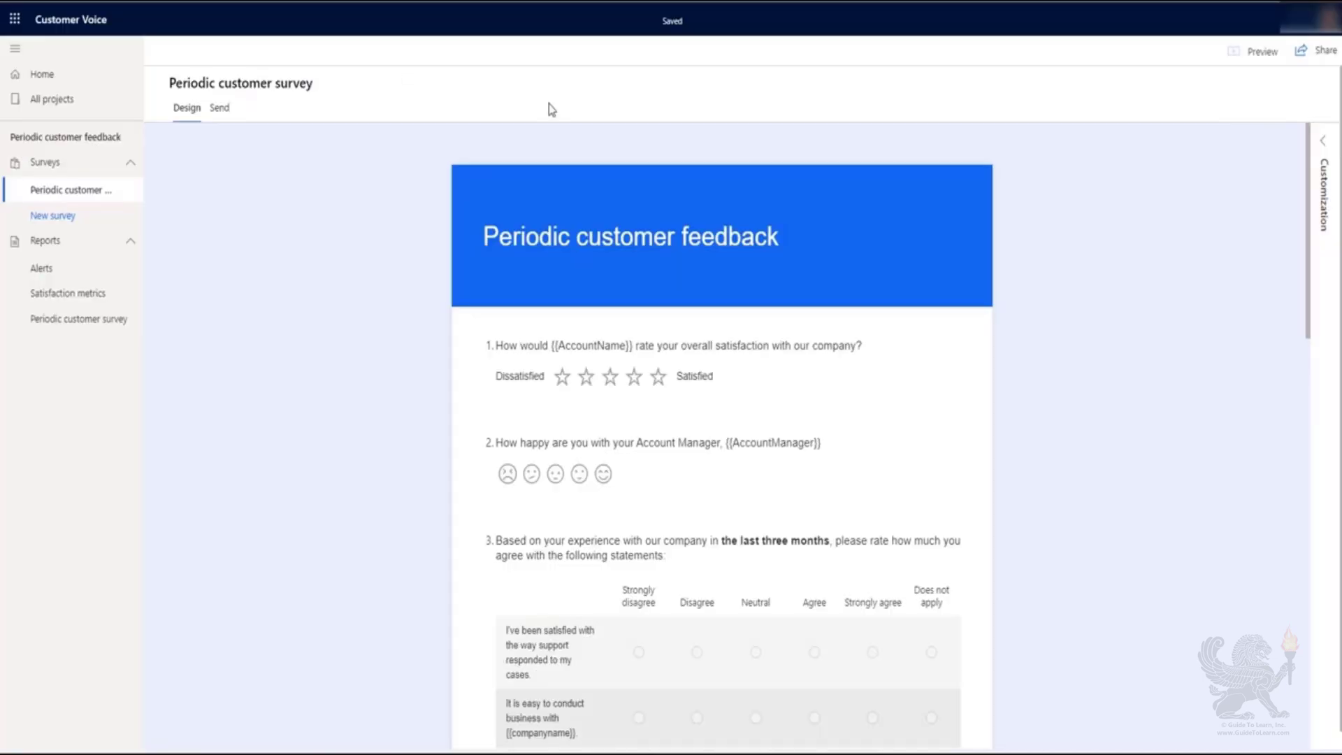
# Open the survey's language settings and look at the options for English (United States)
pyautogui.click(1320, 147)
pyautogui.click(1229, 265)
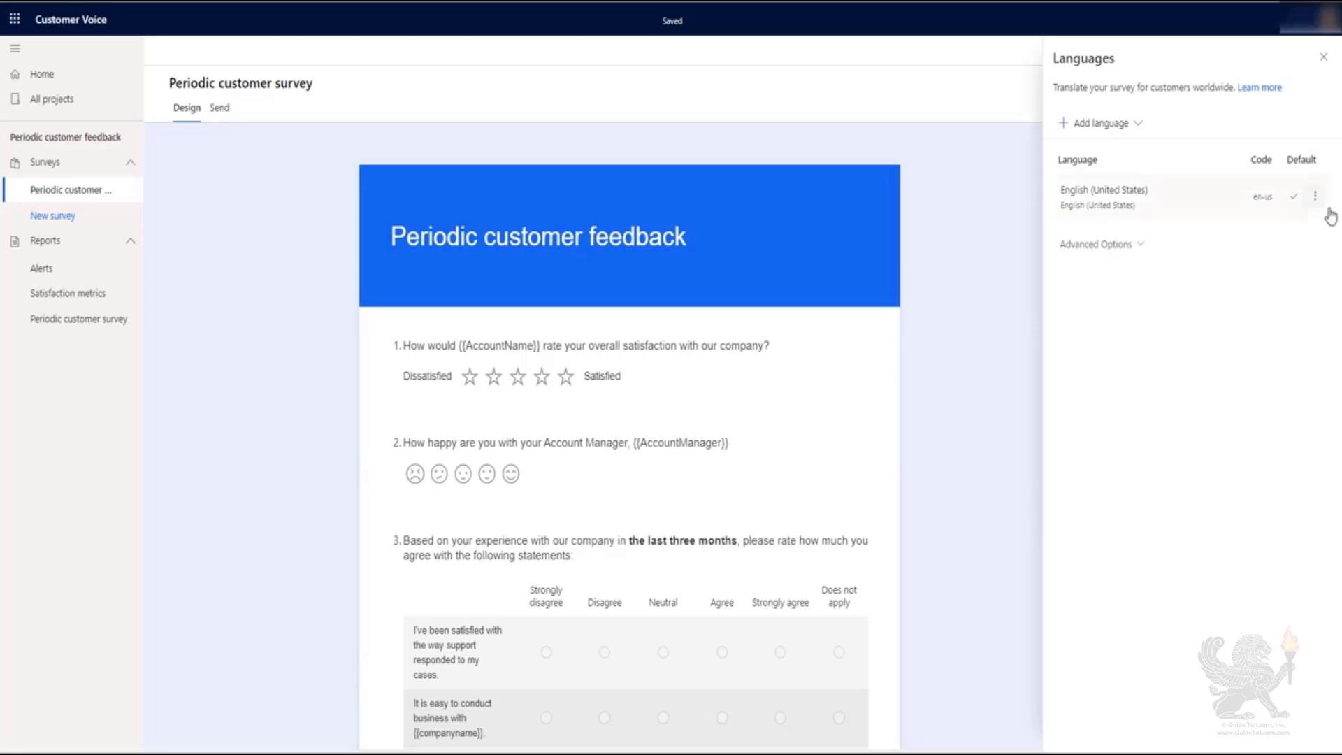
pyautogui.click(1315, 197)
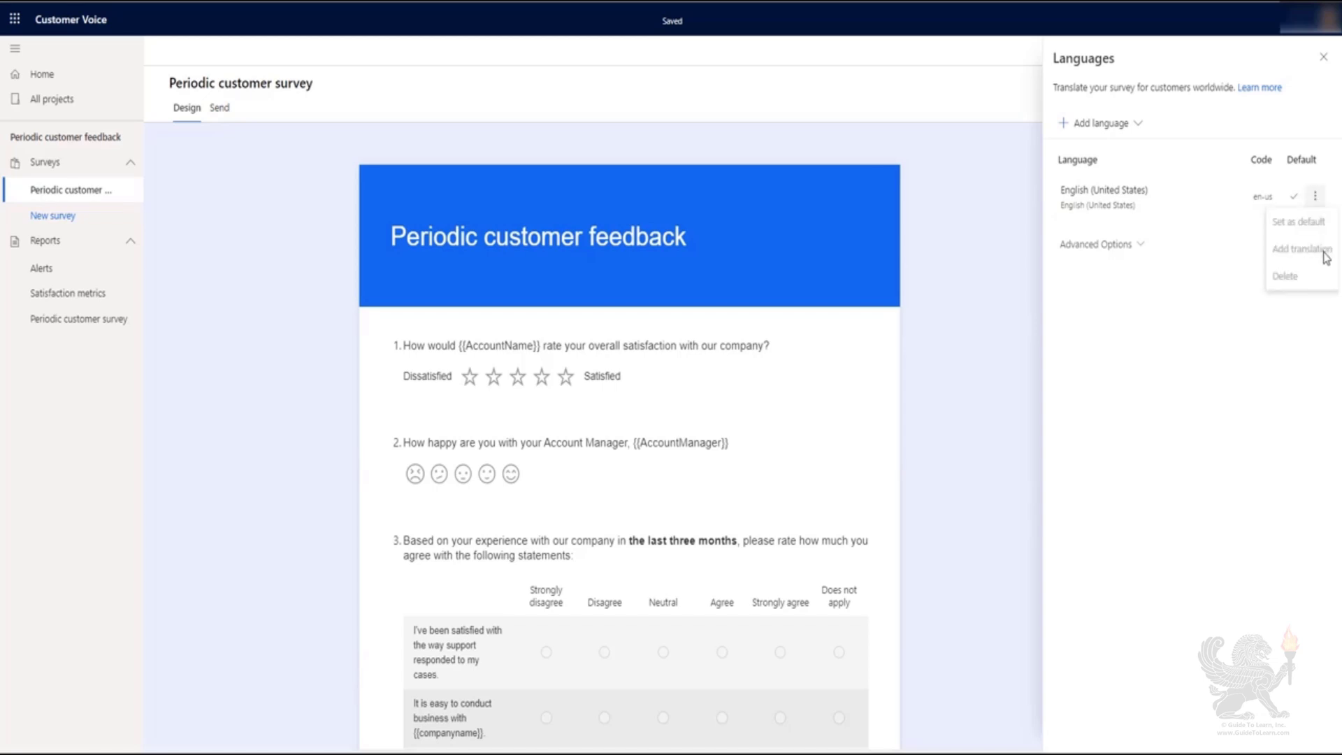
# Add German, French (France) and Spanish (Spain, International Sort) to the survey's languages
pyautogui.click(1138, 124)
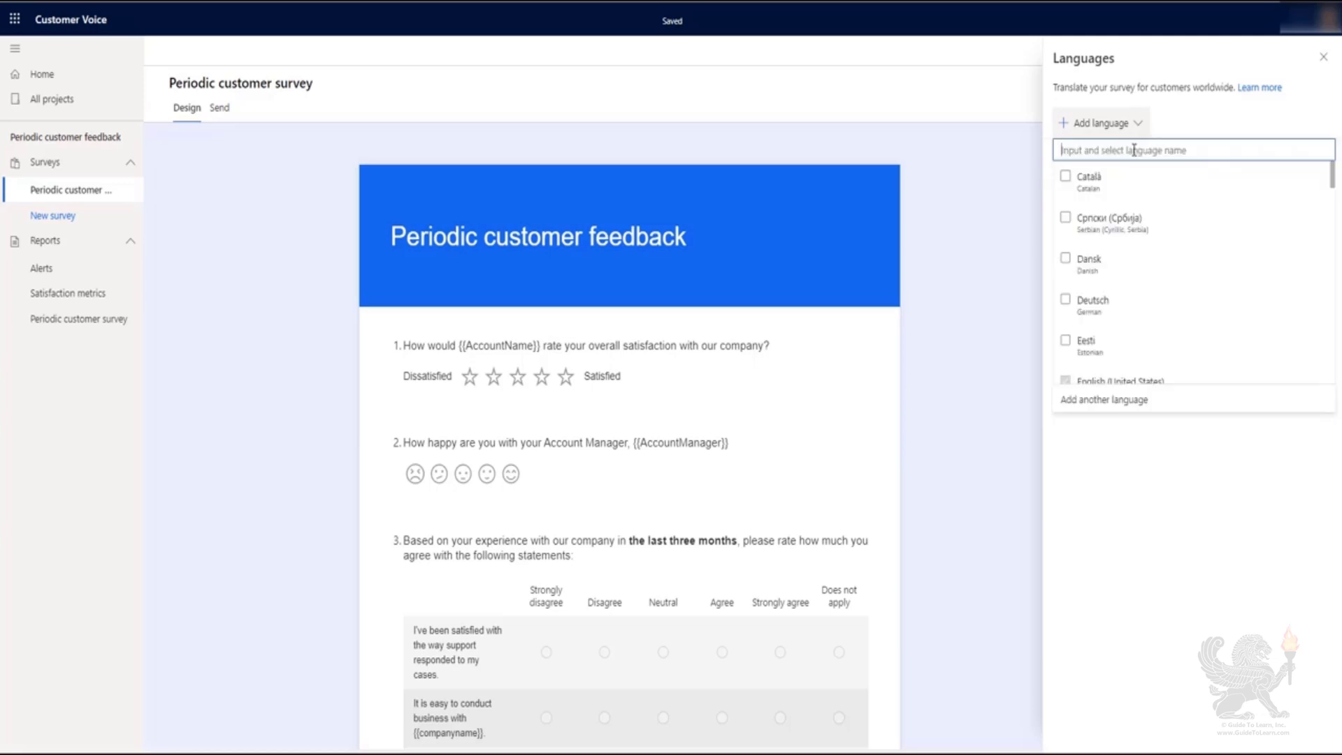
pyautogui.write('ger')
pyautogui.click(1100, 171)
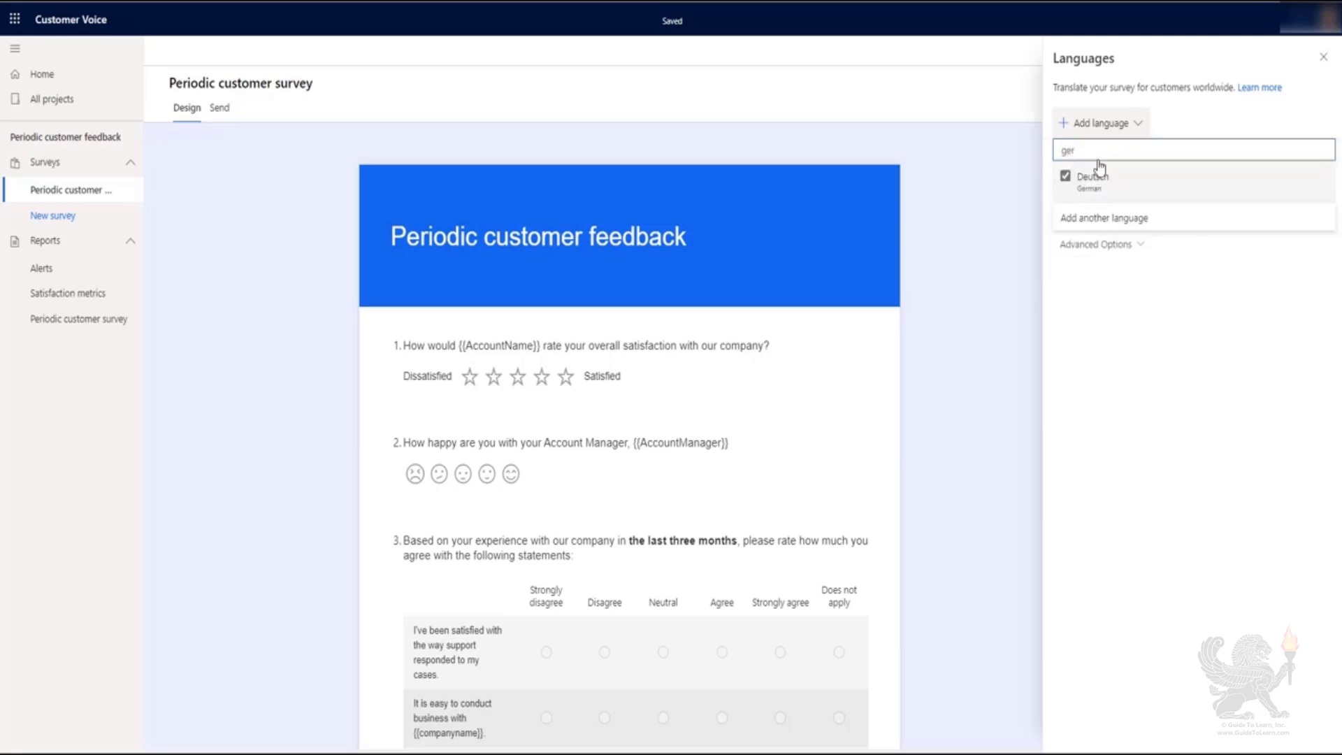
pyautogui.moveTo(1113, 149); pyautogui.dragTo(1013, 148)
pyautogui.write('fr')
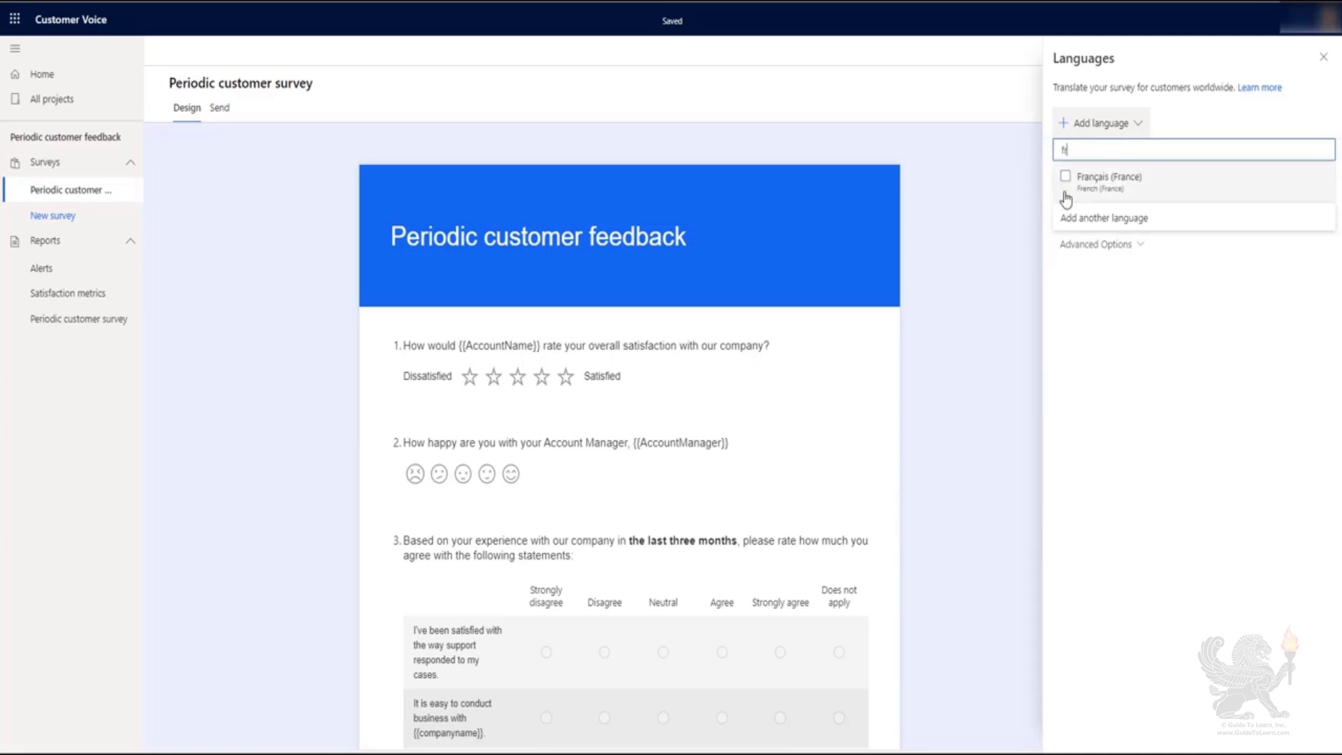
pyautogui.press('BackSpace')
pyautogui.press('BackSpace')
pyautogui.write('s')
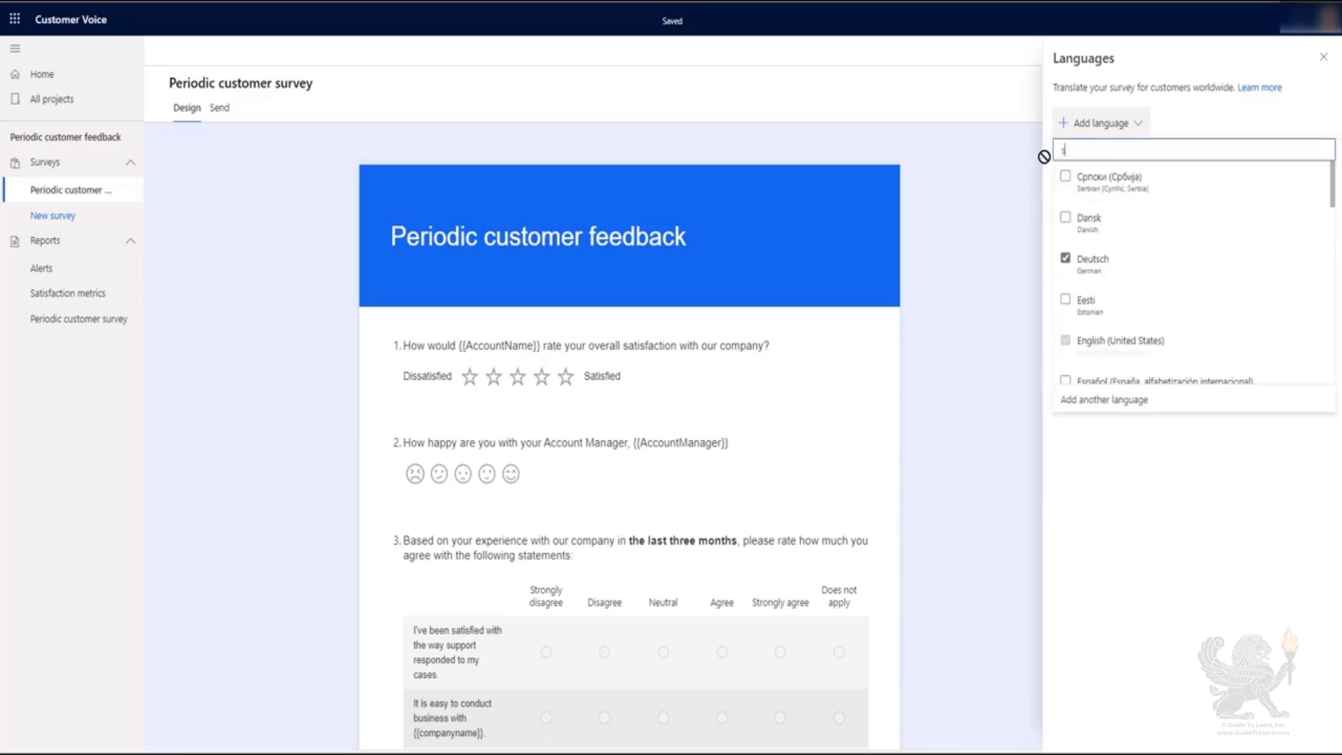
pyautogui.write('p')
pyautogui.click(1084, 179)
pyautogui.click(1151, 360)
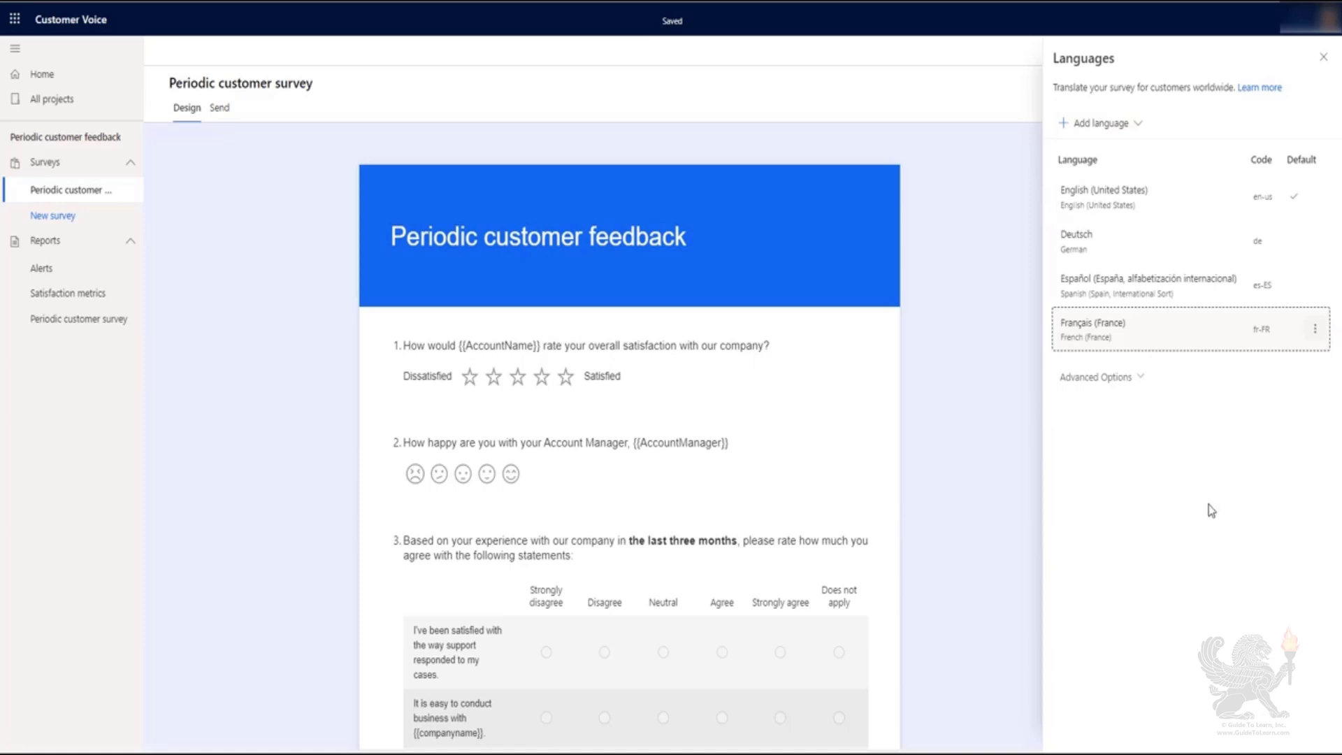
# Translate the survey title for French (France) as "Commentaires des clients périodiques" and close the translation
pyautogui.click(1315, 330)
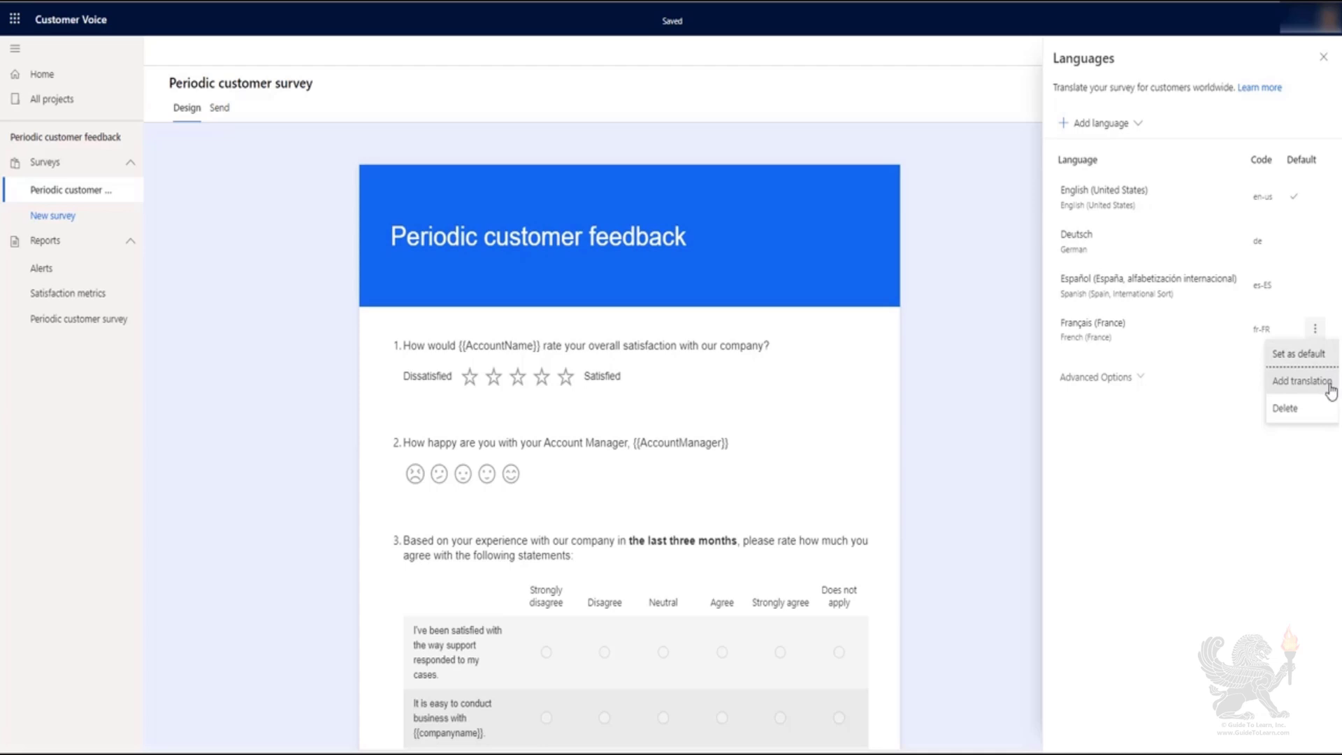
pyautogui.click(1114, 332)
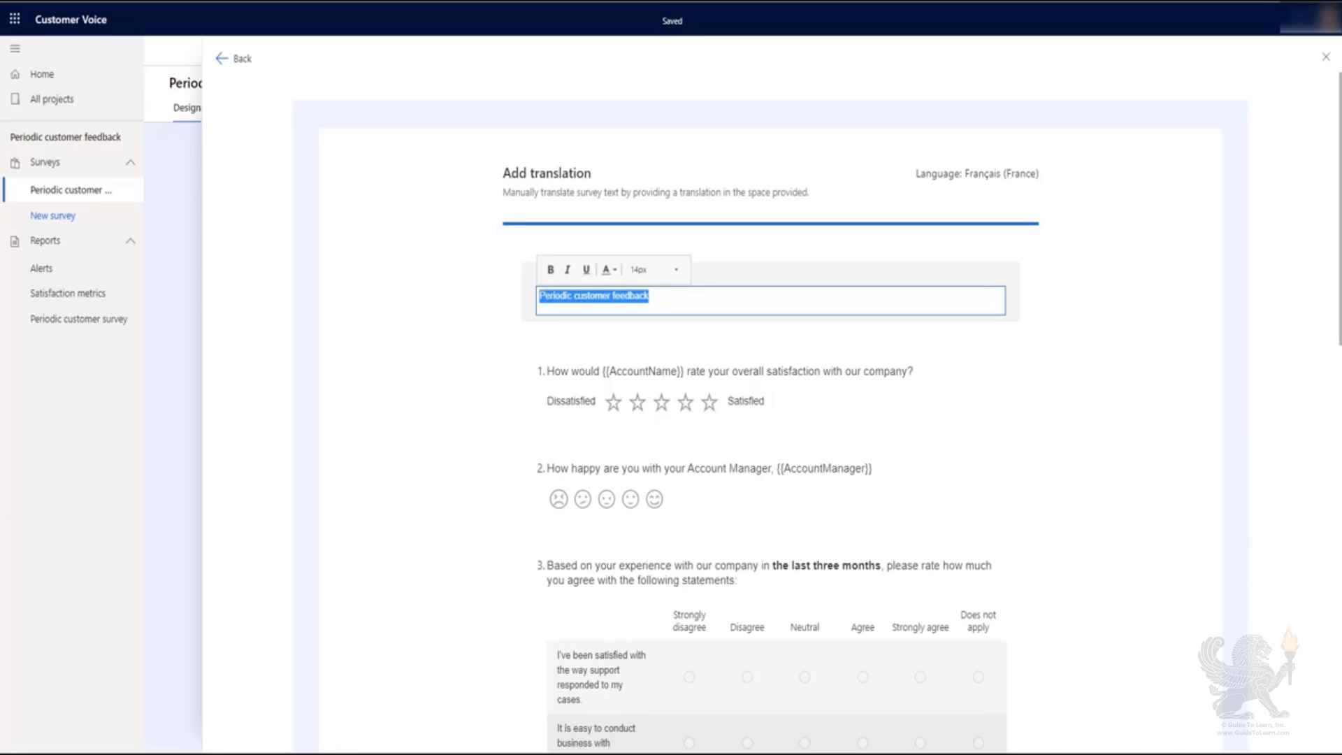
pyautogui.hotkey('alt', 'Tab')
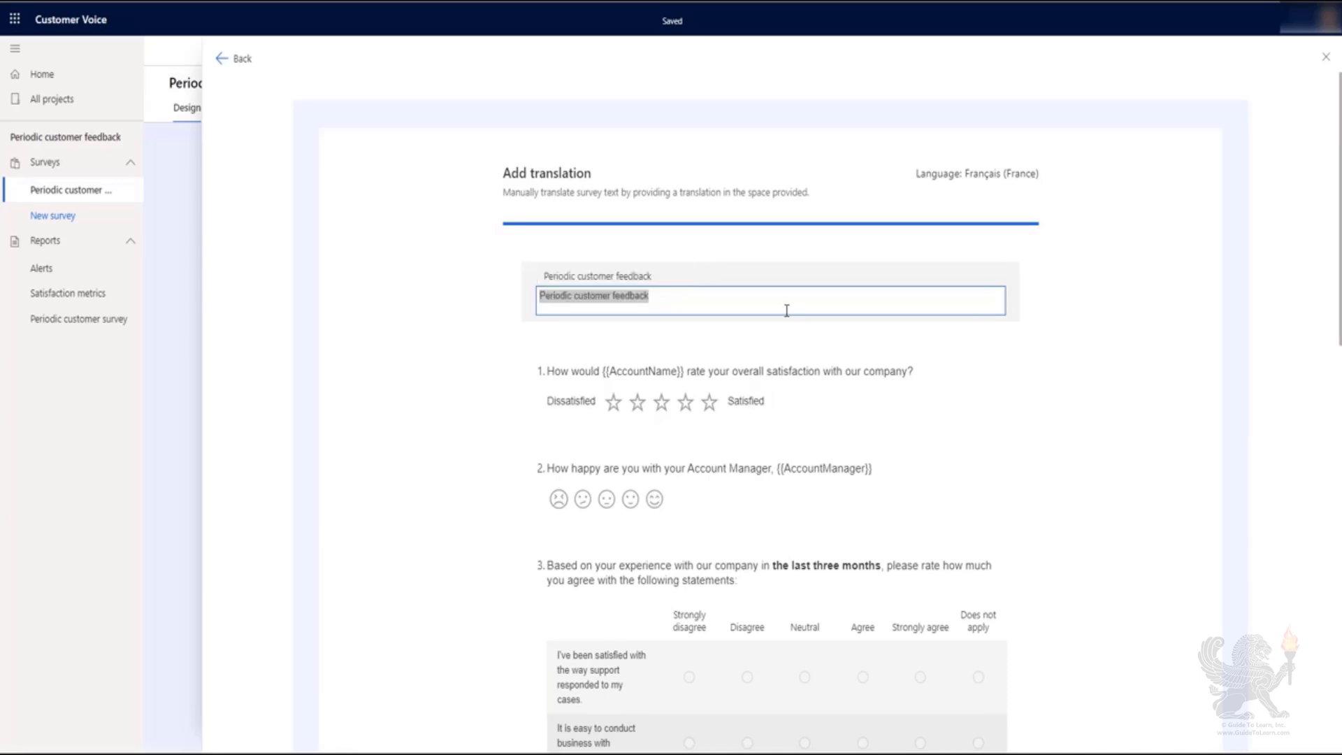
pyautogui.click(753, 302)
pyautogui.moveTo(753, 303); pyautogui.dragTo(447, 312)
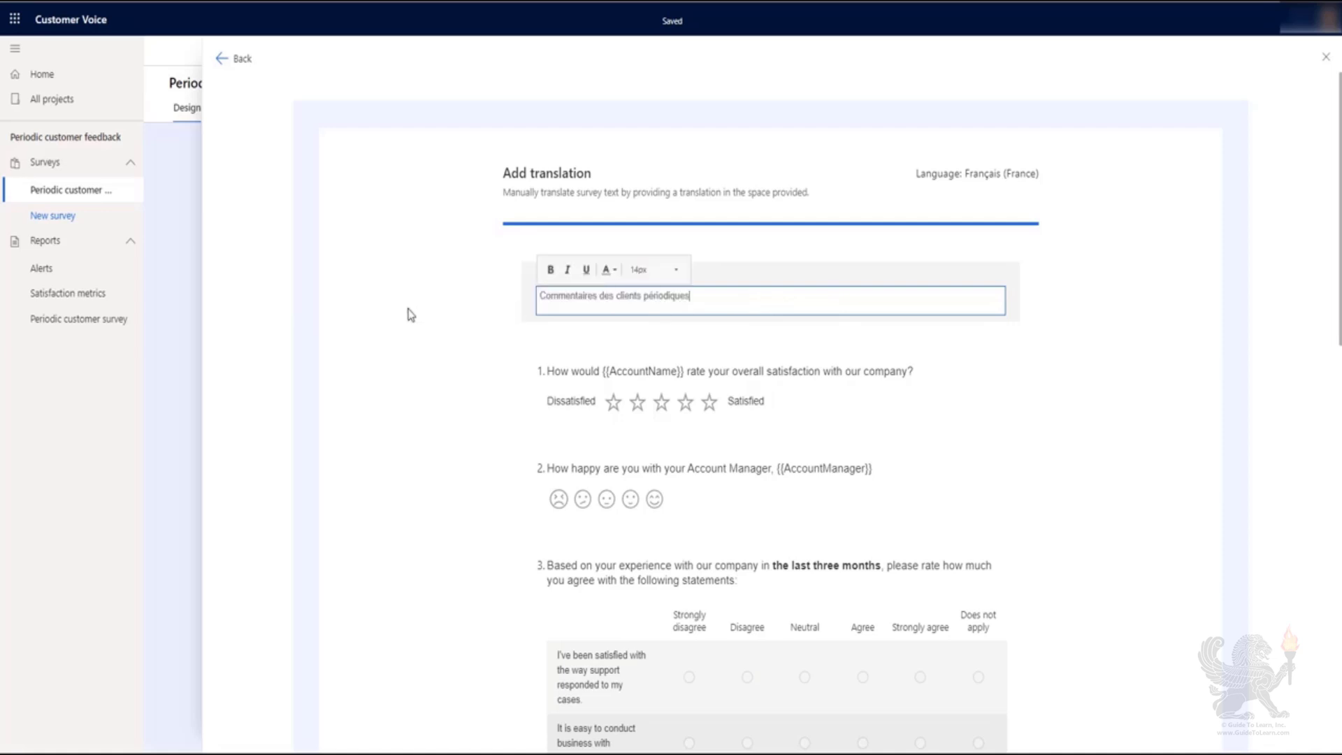
pyautogui.write('Commentaires des clients périodiques')
pyautogui.click(1042, 375)
pyautogui.click(869, 437)
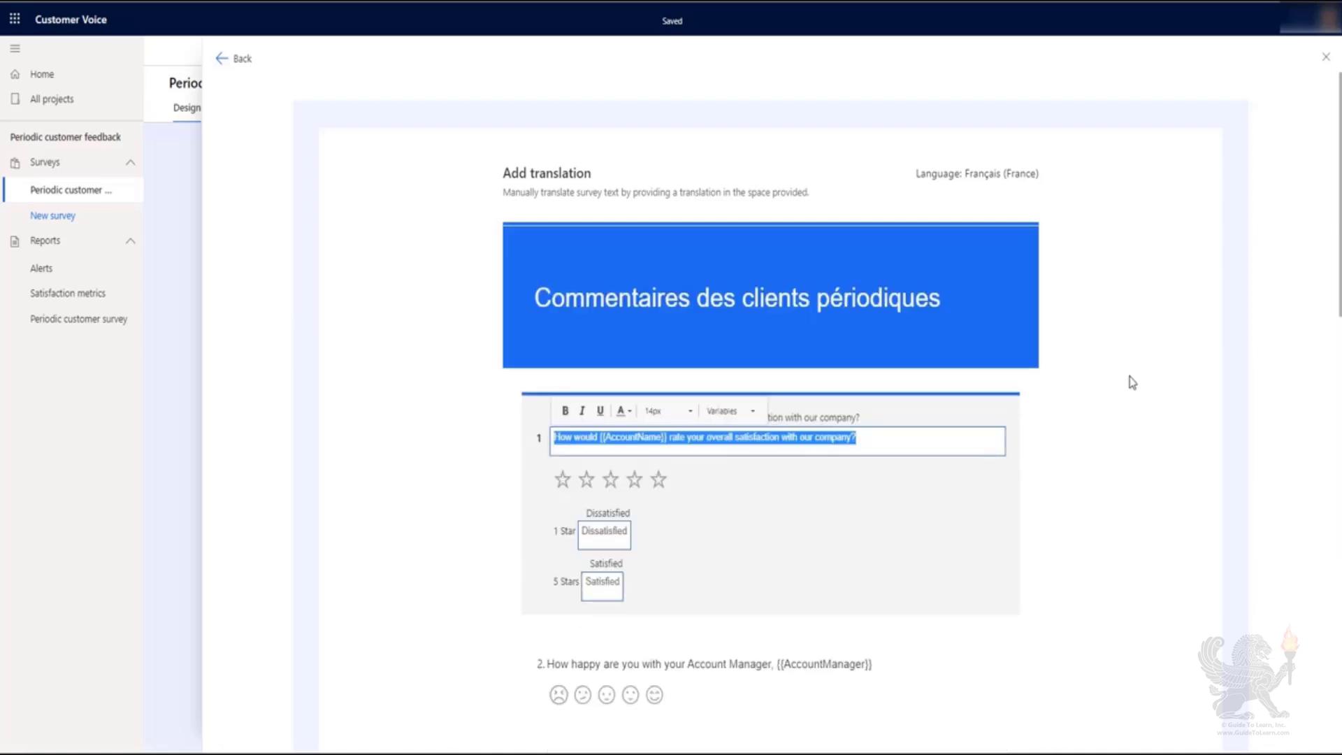
pyautogui.click(1038, 340)
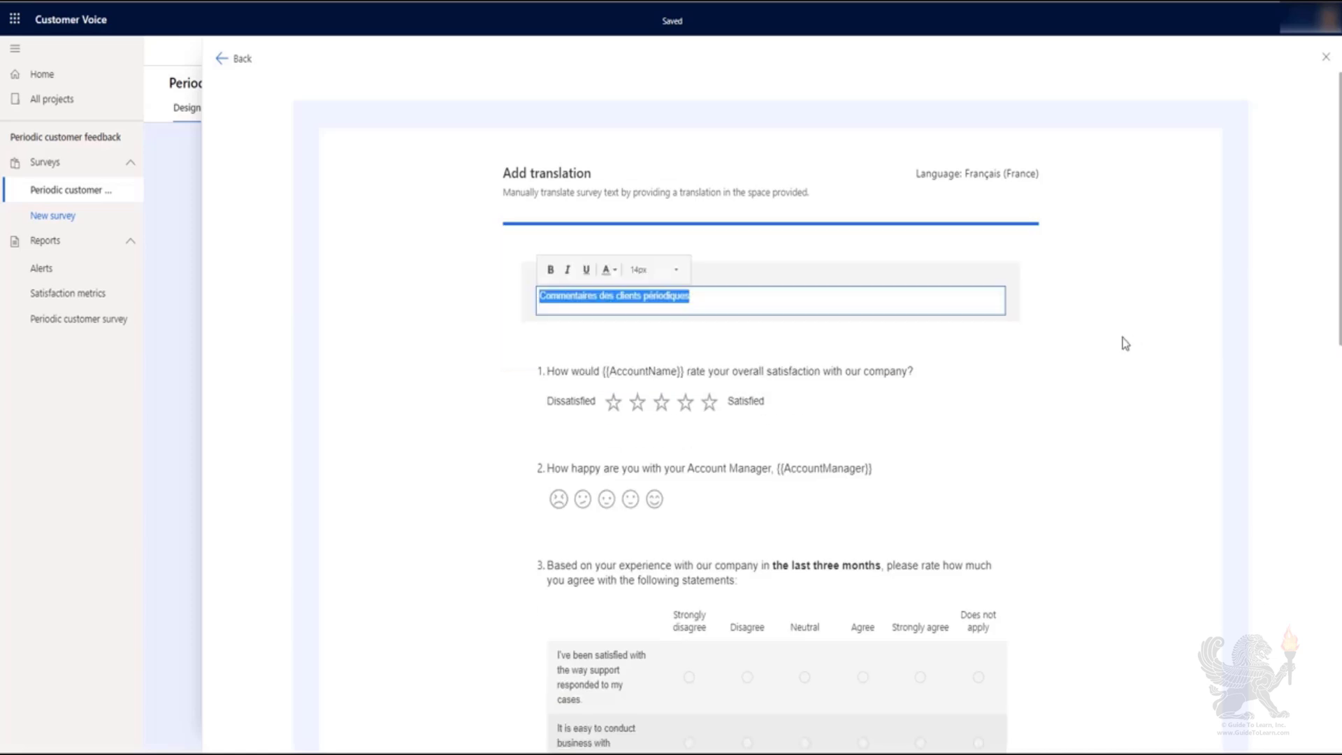
pyautogui.click(1131, 342)
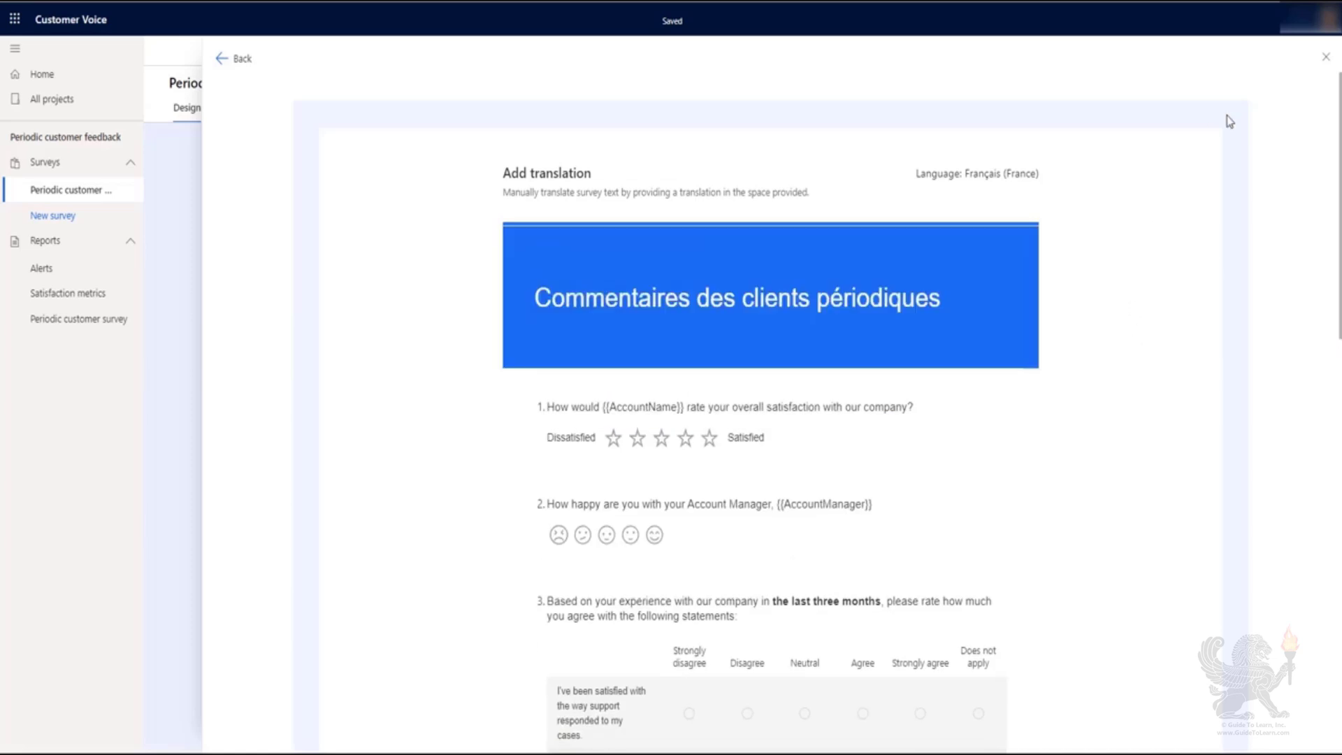
pyautogui.click(1326, 57)
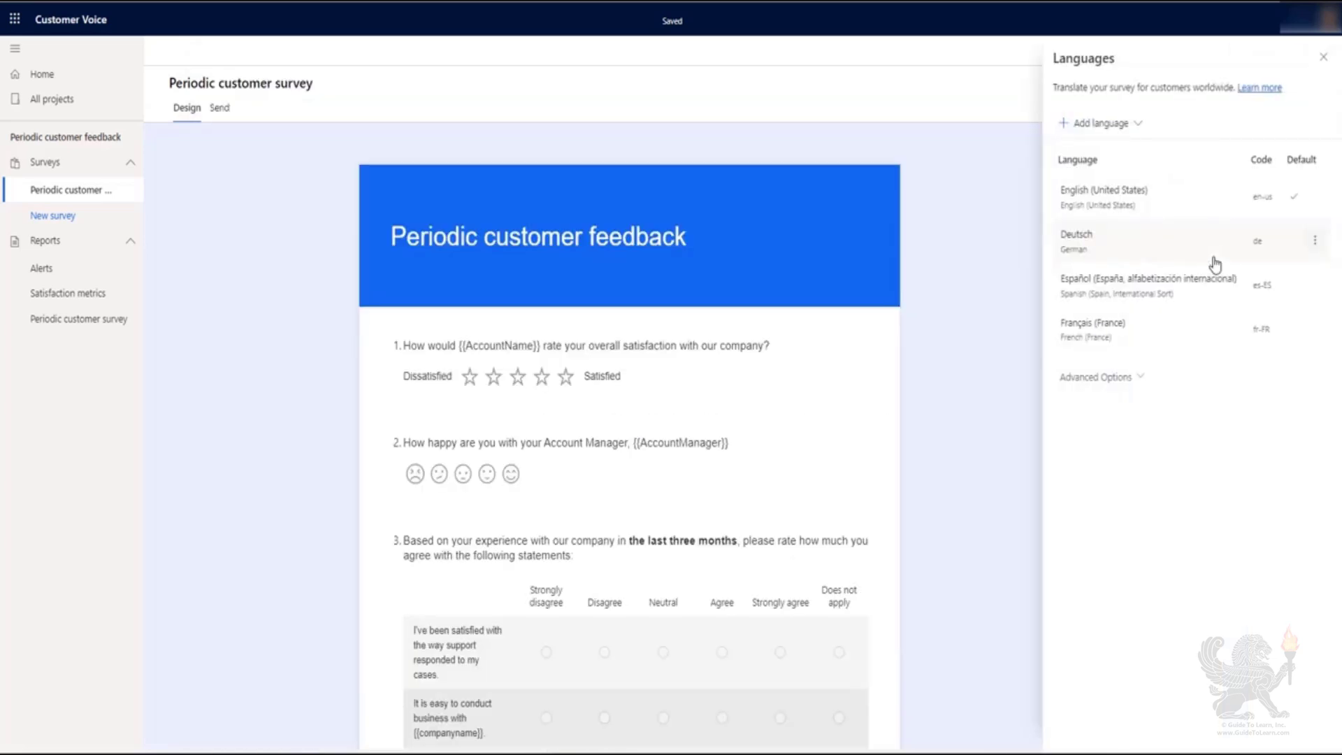
# Download the Excel translation template from the advanced language options, look through its language columns and close the workbook
pyautogui.click(1140, 381)
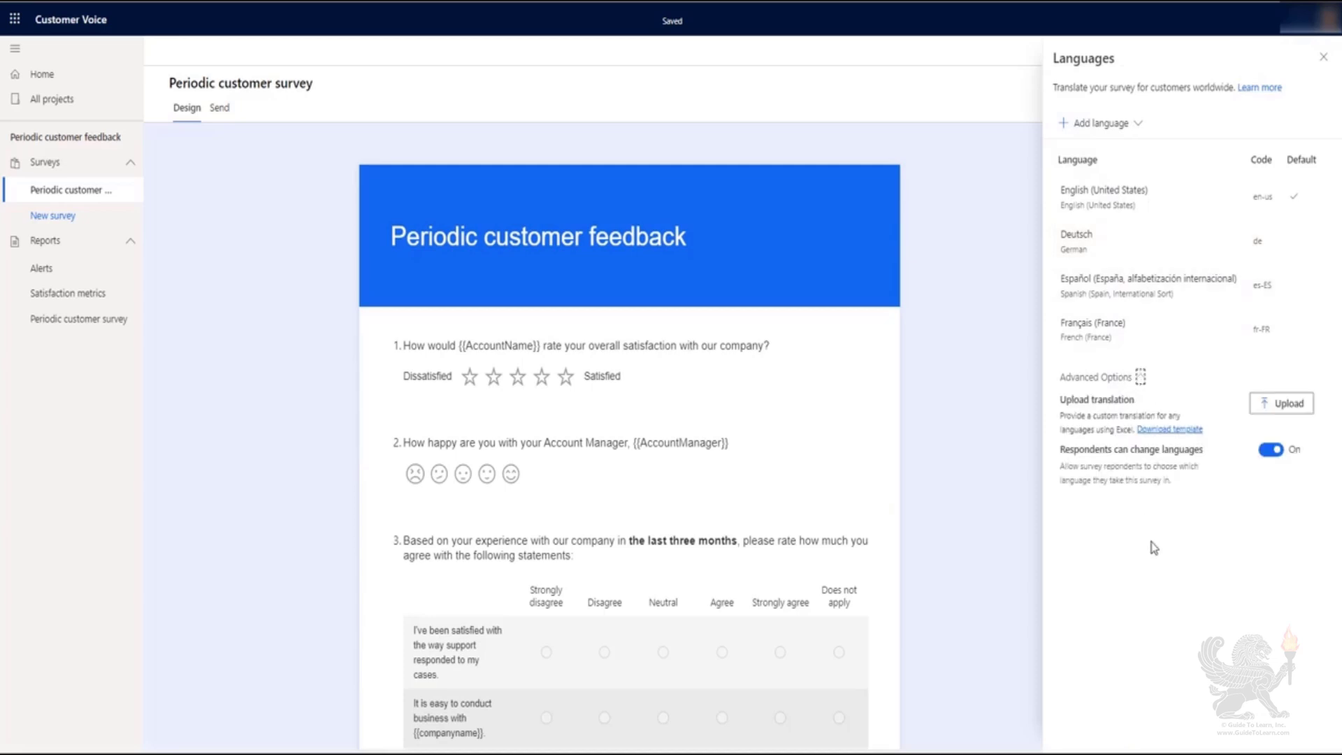
pyautogui.click(1177, 431)
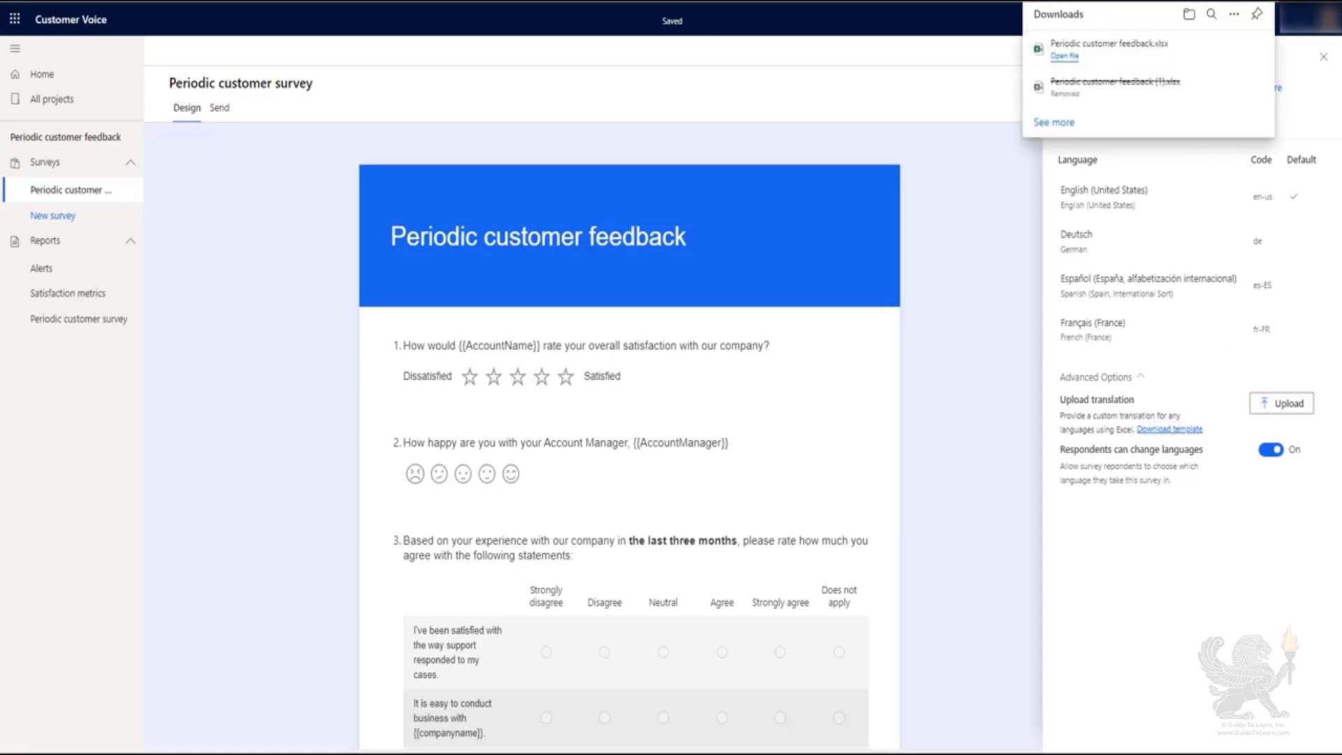
pyautogui.moveTo(1341, 21); pyautogui.dragTo(503, 26)
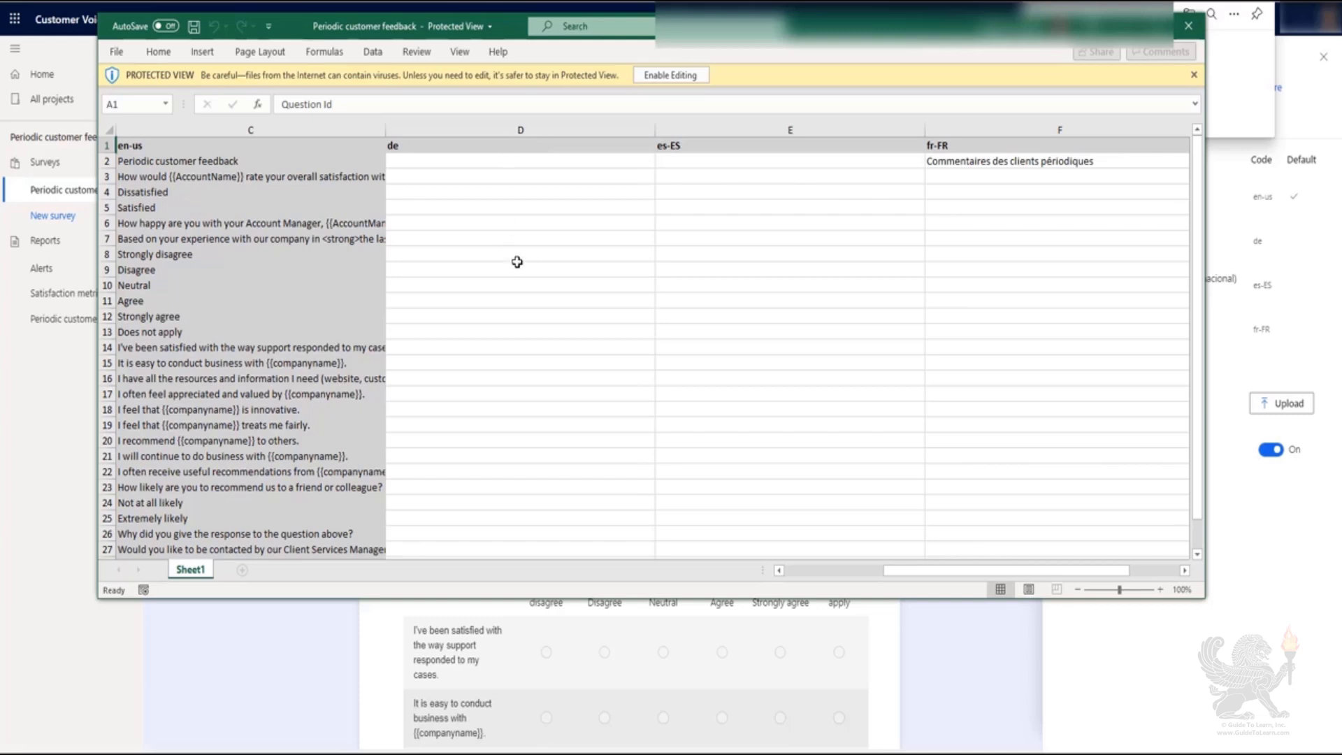
pyautogui.click(1188, 26)
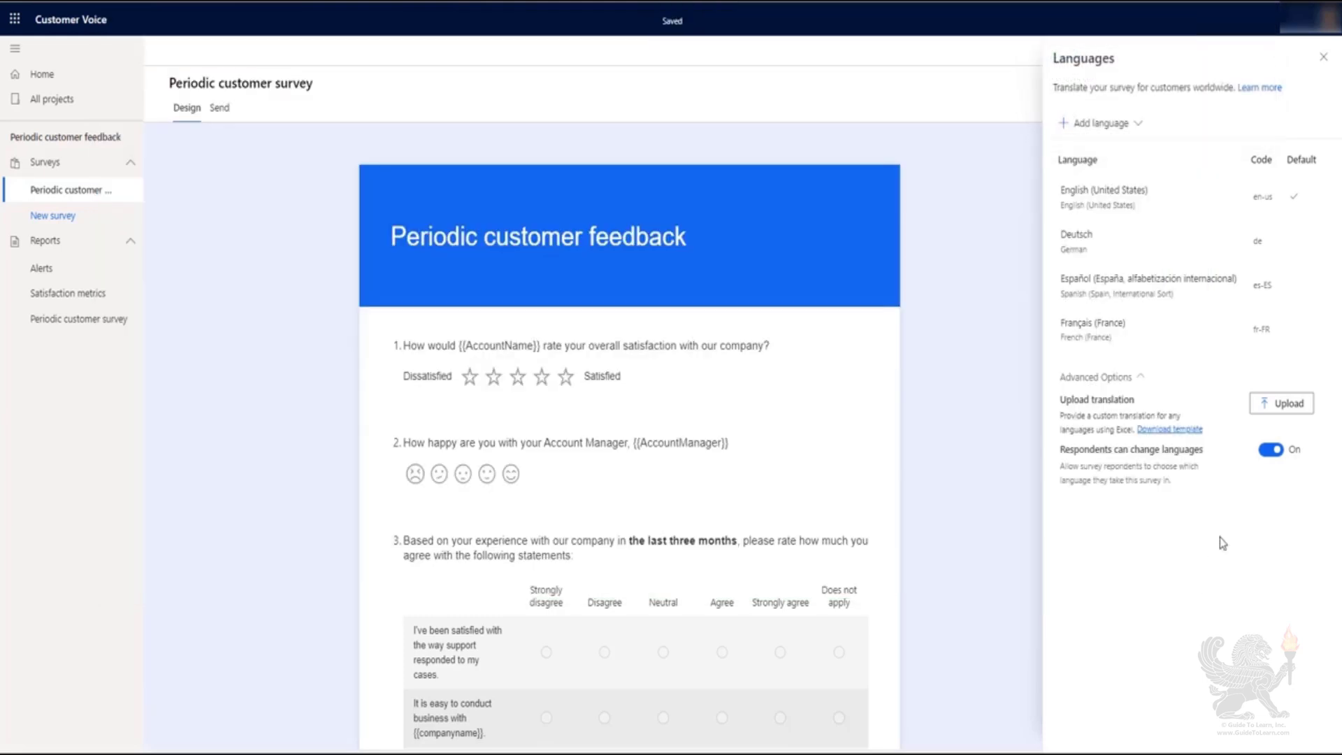
# Upload the Excel workbook with the custom translations to the survey
pyautogui.click(1291, 406)
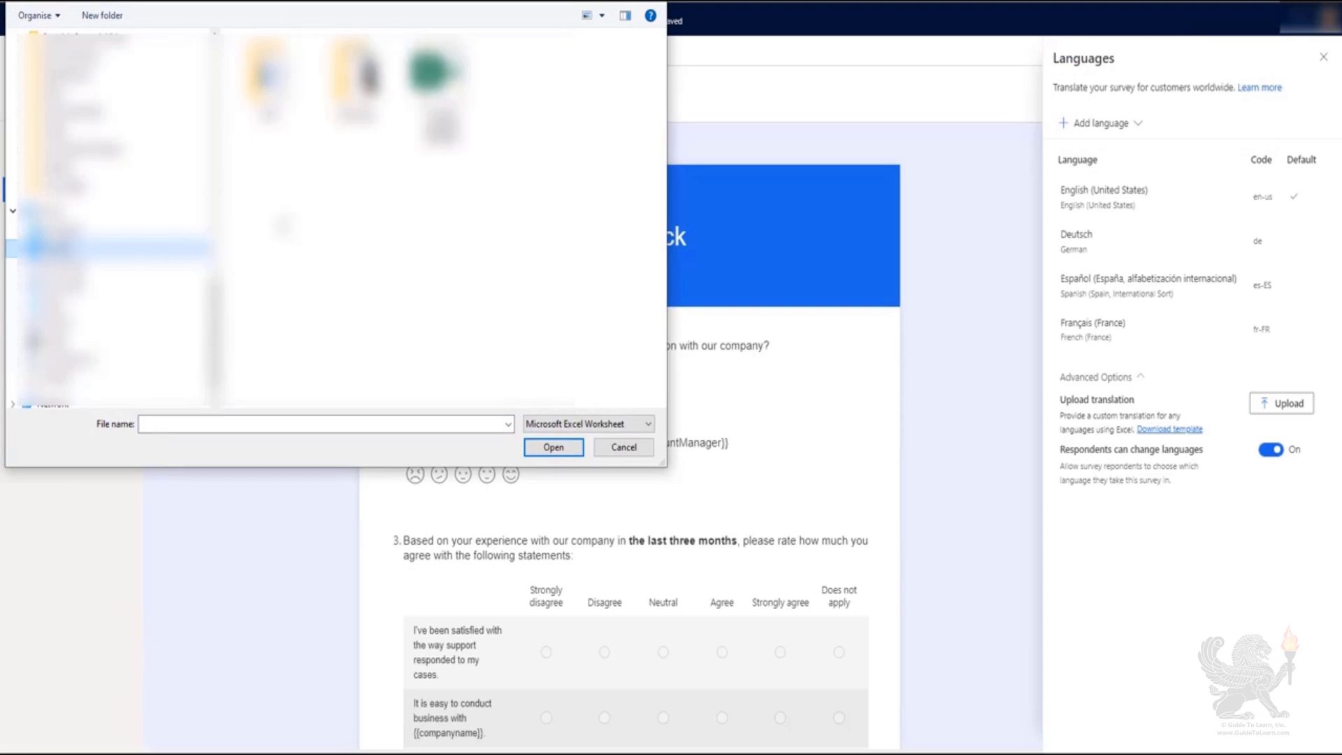
pyautogui.doubleClick(458, 98)
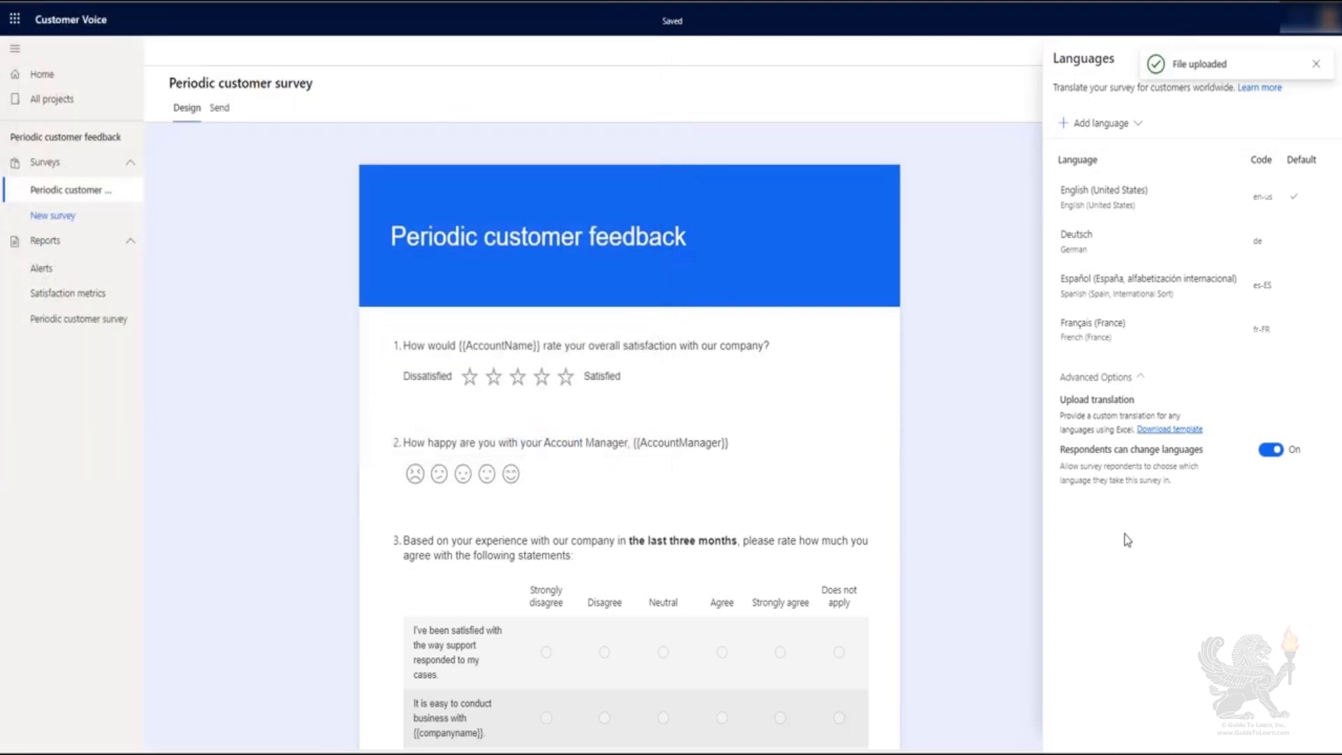
# Review the French (France) translation from the title through question 6, and return to the survey design
pyautogui.click(1077, 326)
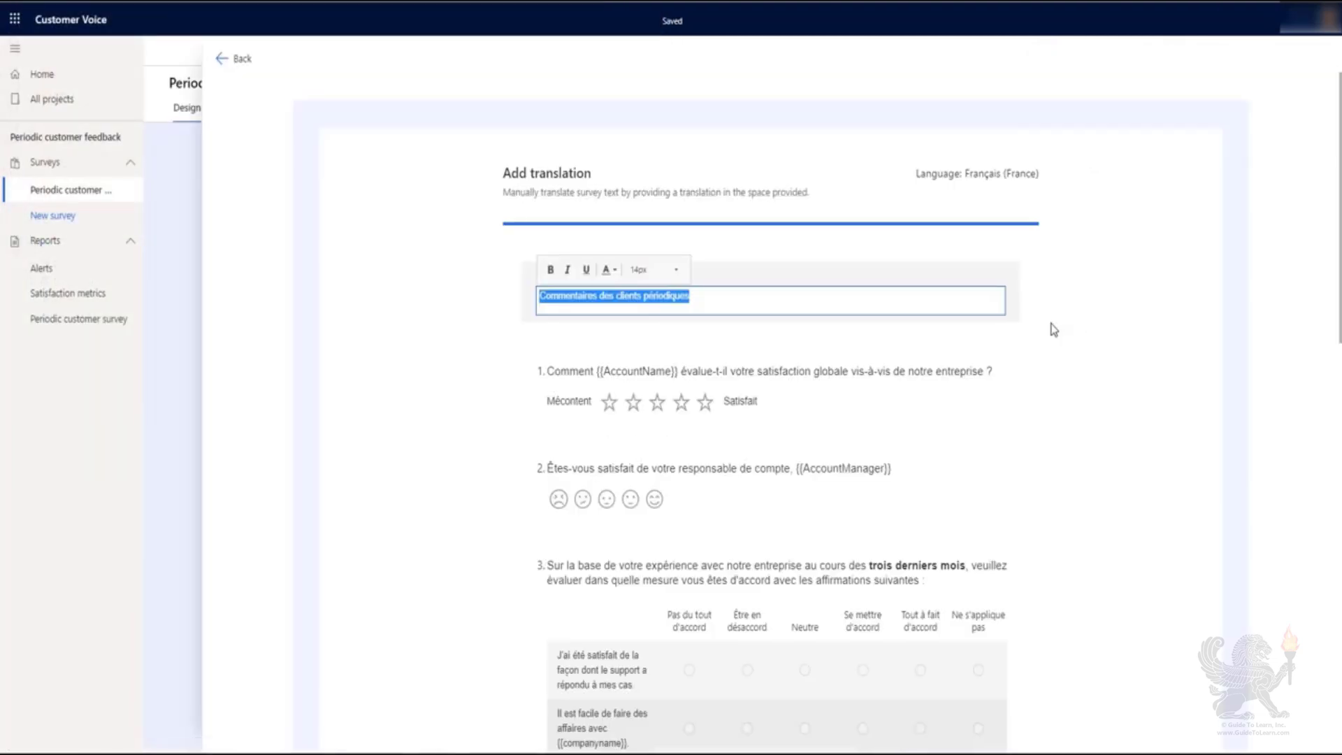
pyautogui.click(1111, 334)
pyautogui.scroll(-1, 937, 308)
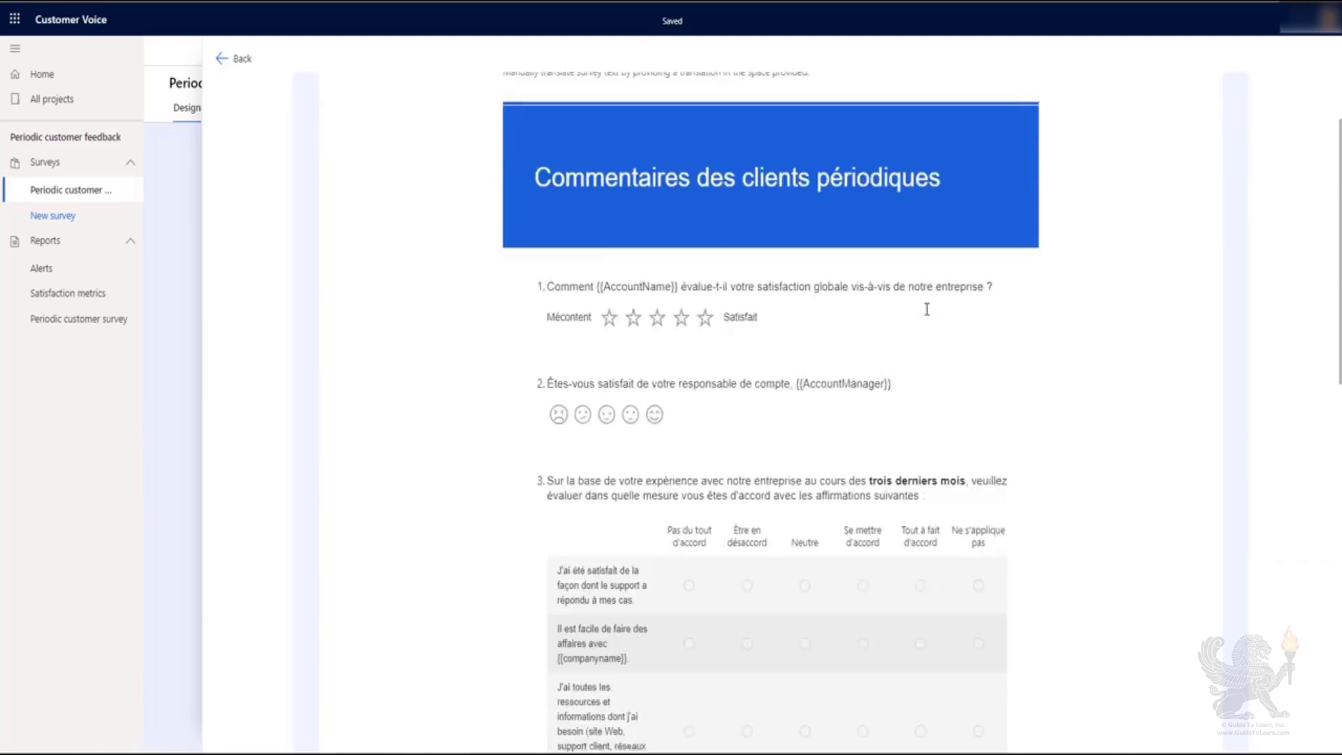
pyautogui.scroll(-15, 927, 309)
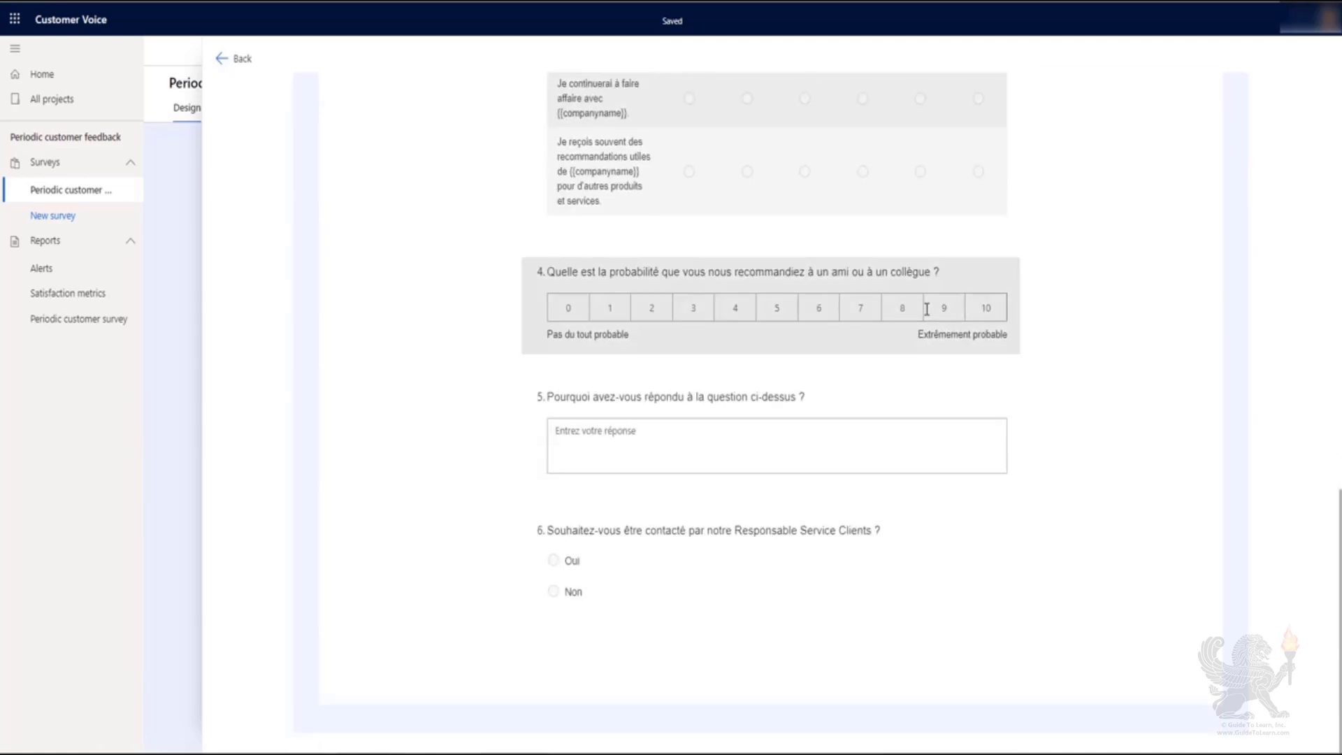
pyautogui.scroll(12, 926, 310)
pyautogui.click(238, 58)
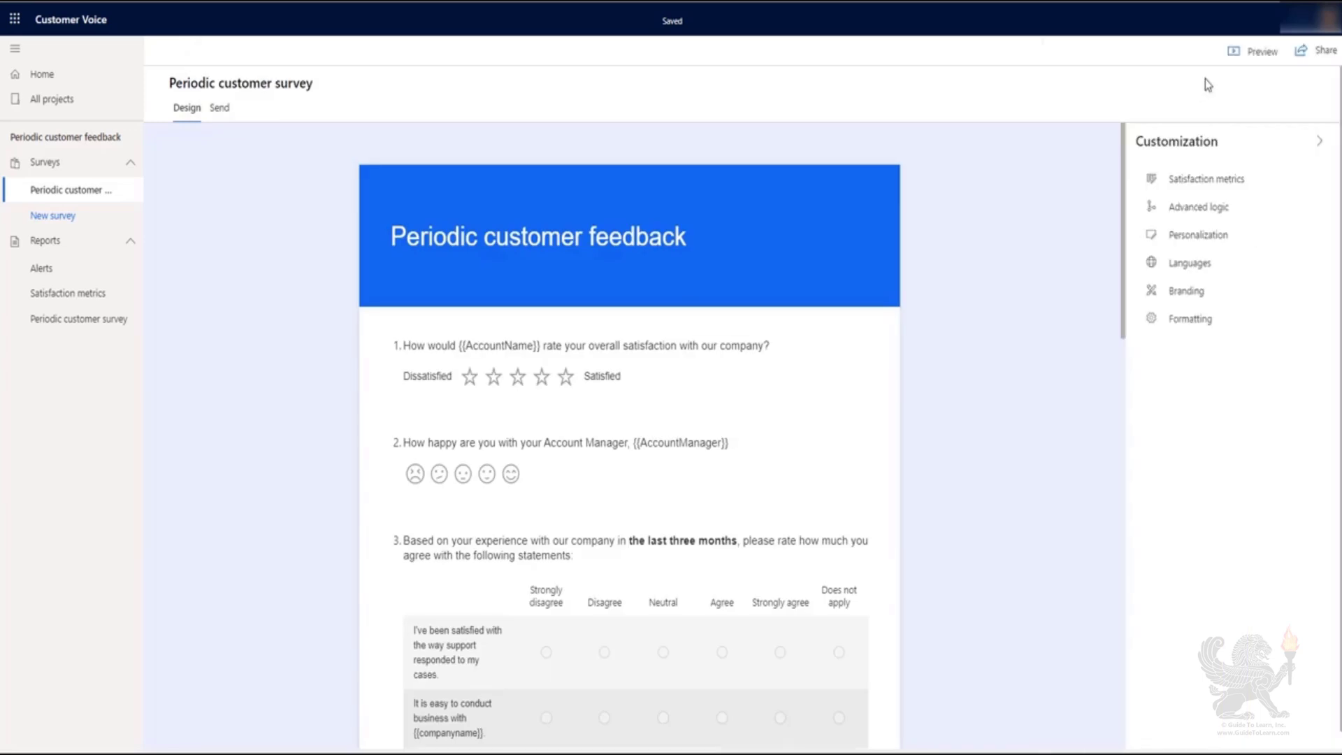
# Preview the survey in French (France) and Spanish (Spain), and return to the design
pyautogui.click(1251, 52)
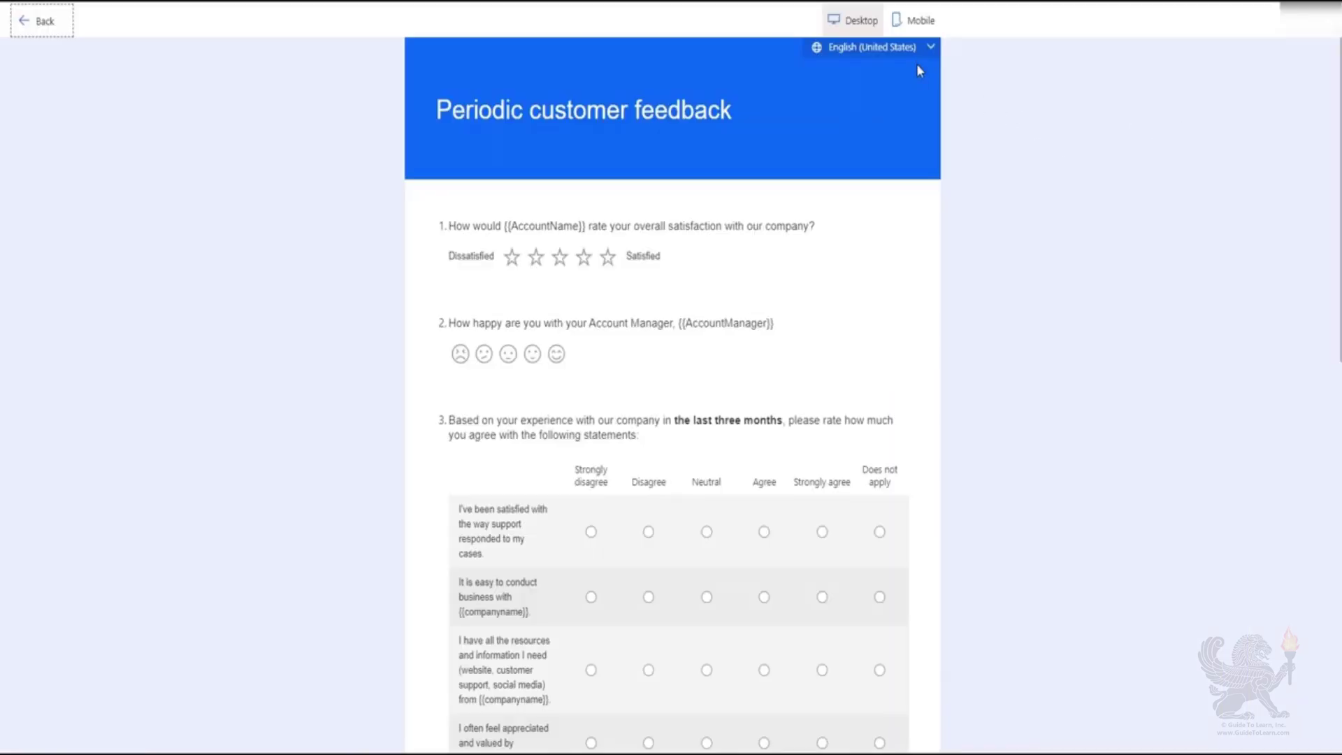
pyautogui.click(930, 49)
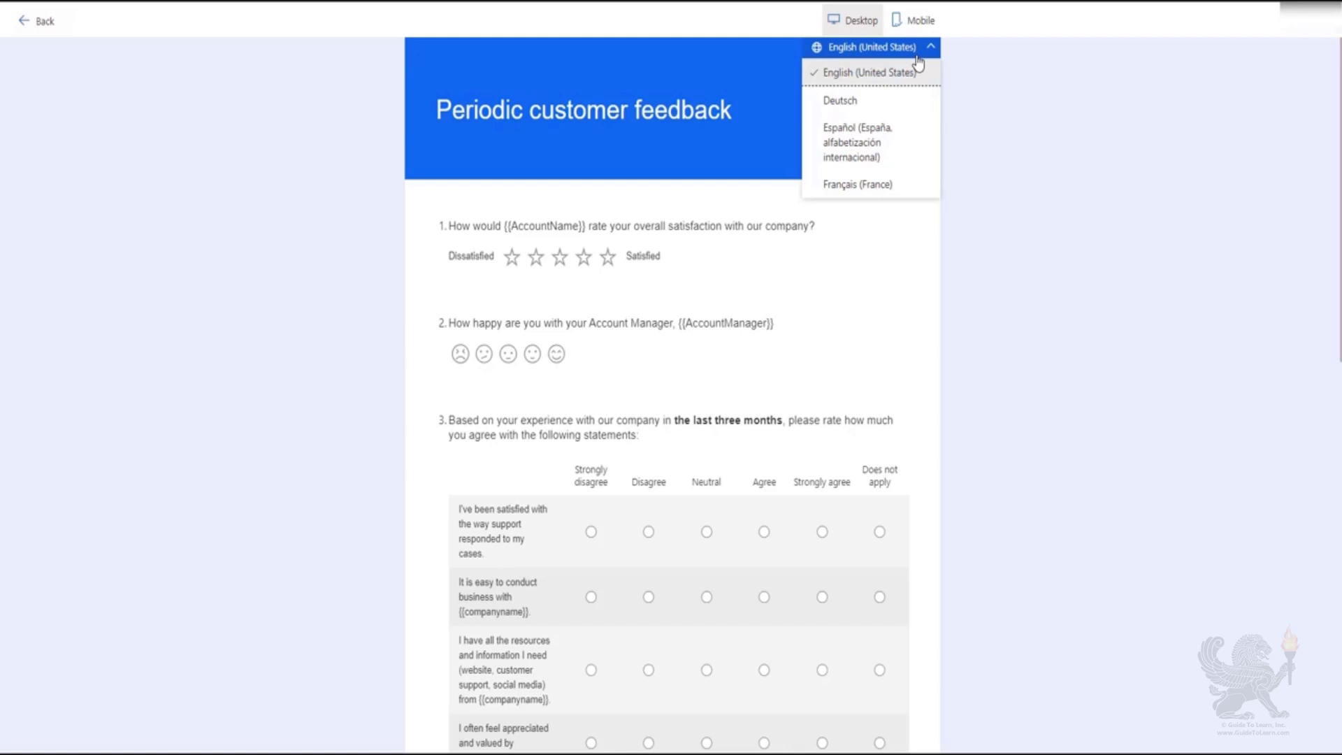
pyautogui.click(859, 185)
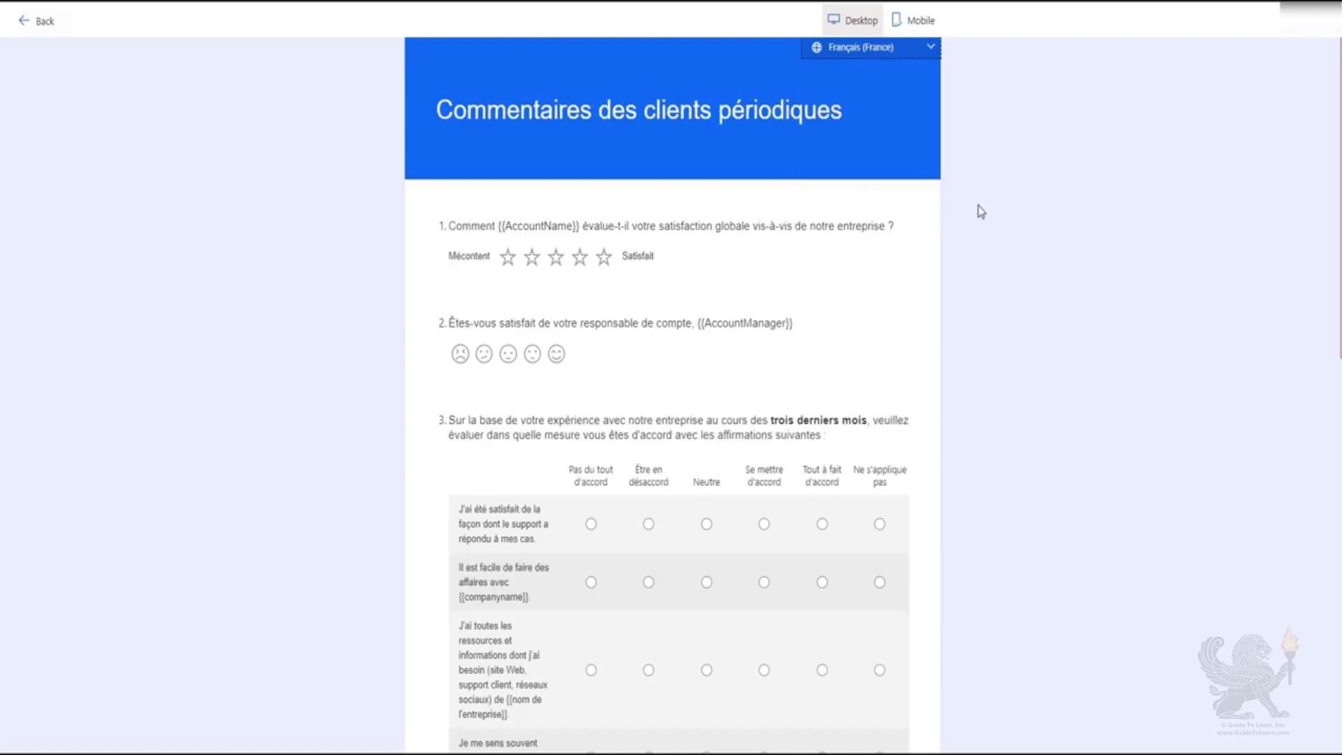
pyautogui.click(932, 47)
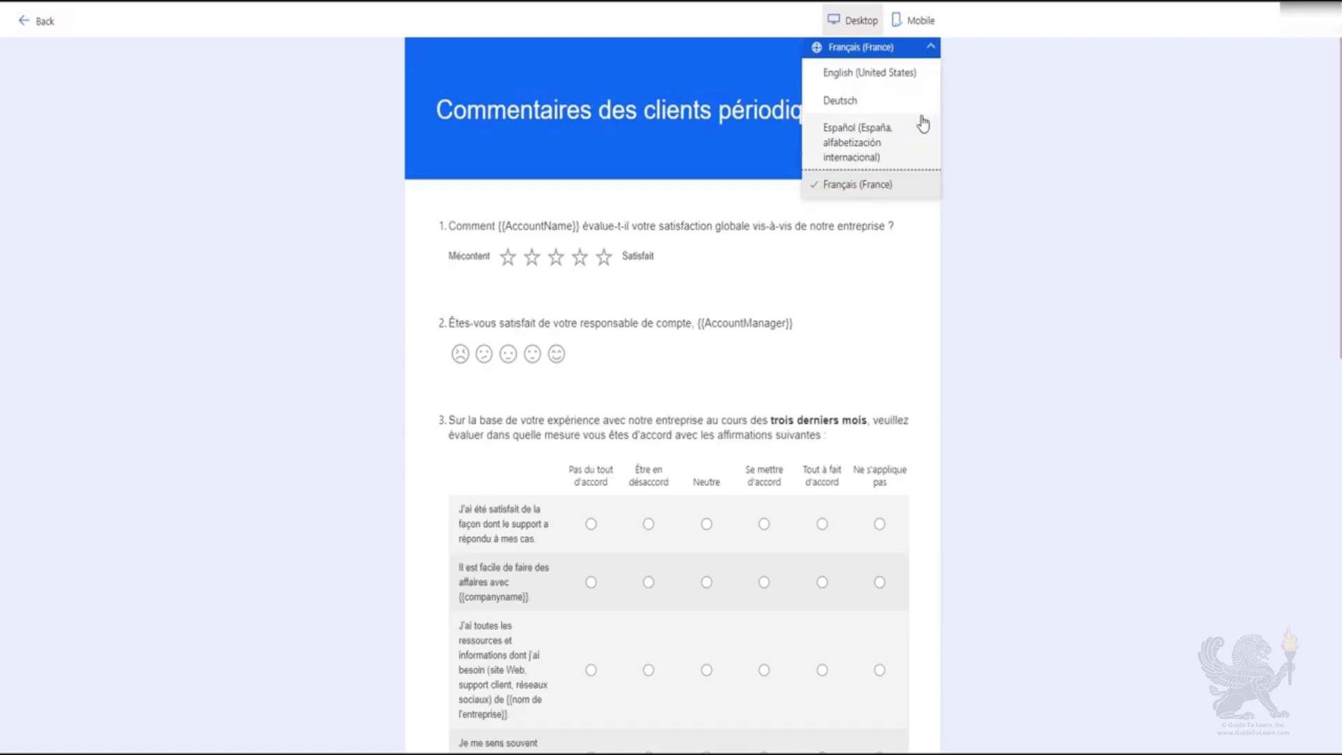
pyautogui.click(913, 139)
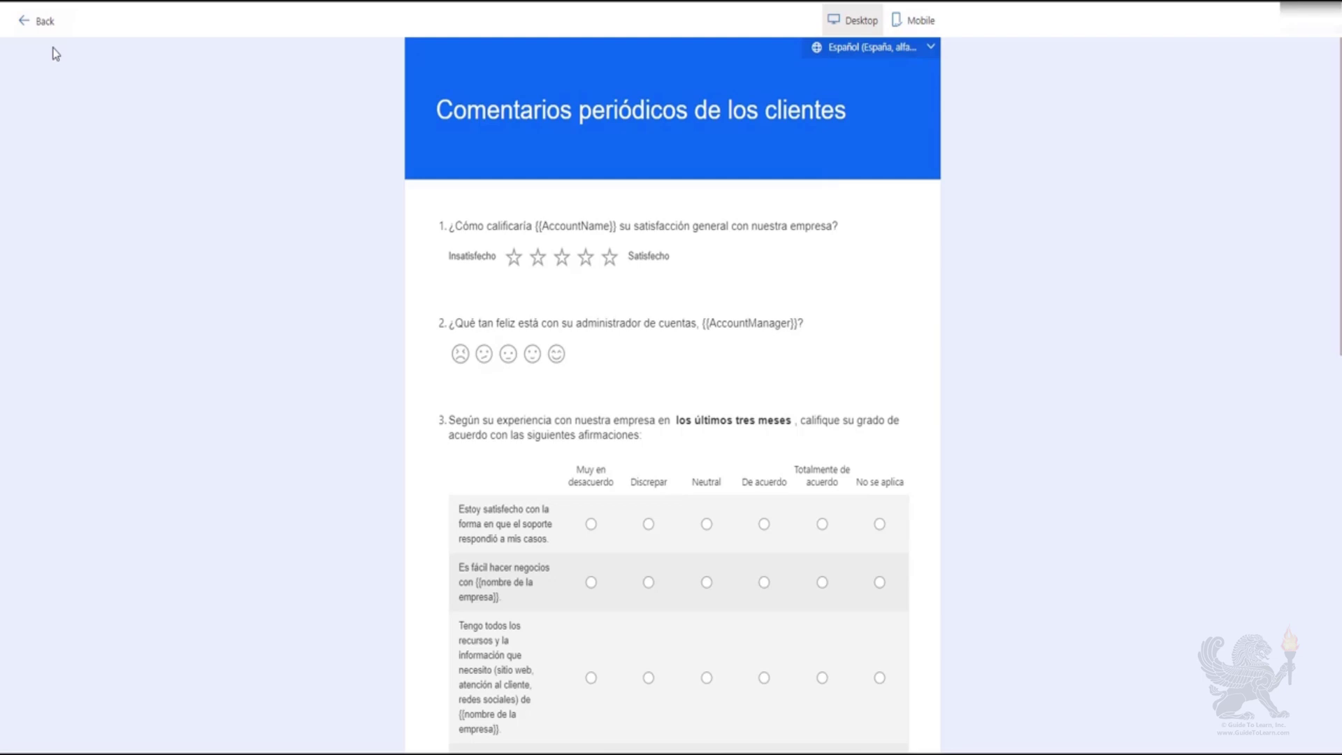
pyautogui.click(49, 23)
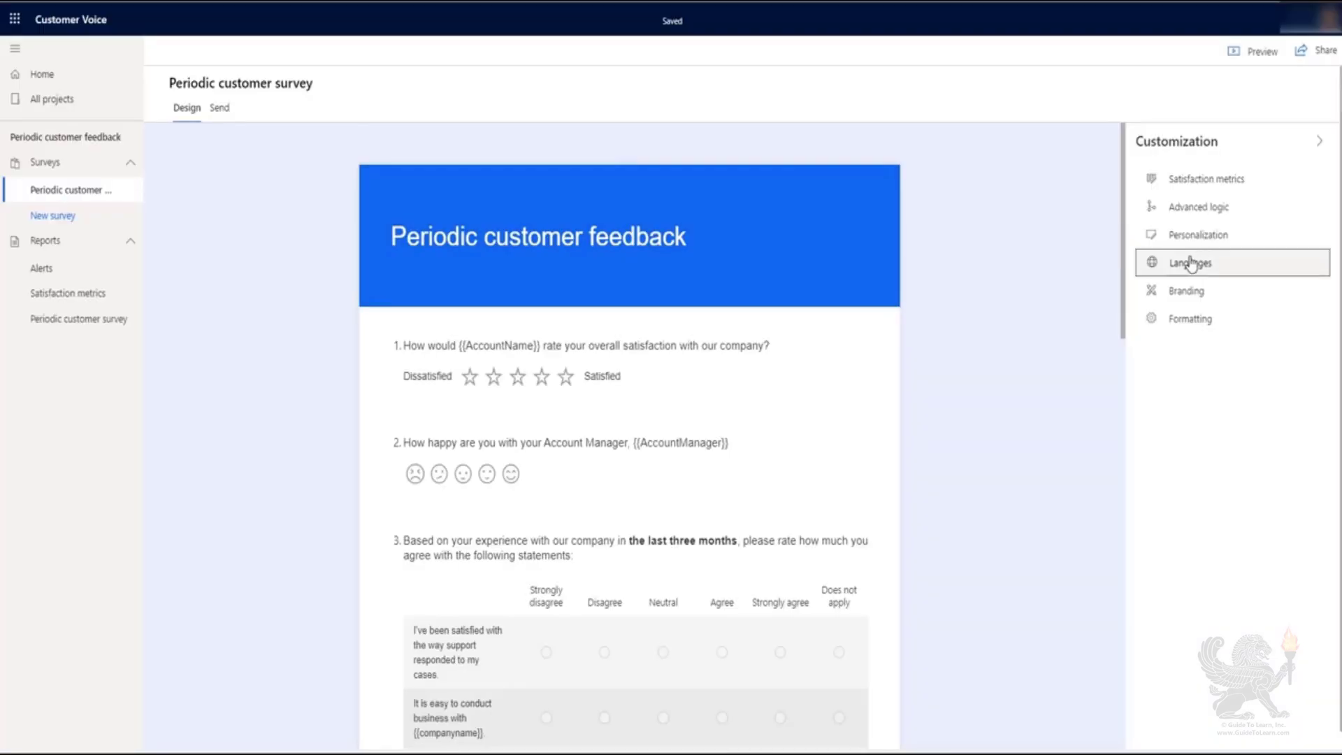
# Reopen the survey's language settings and show the advanced options
pyautogui.click(1190, 262)
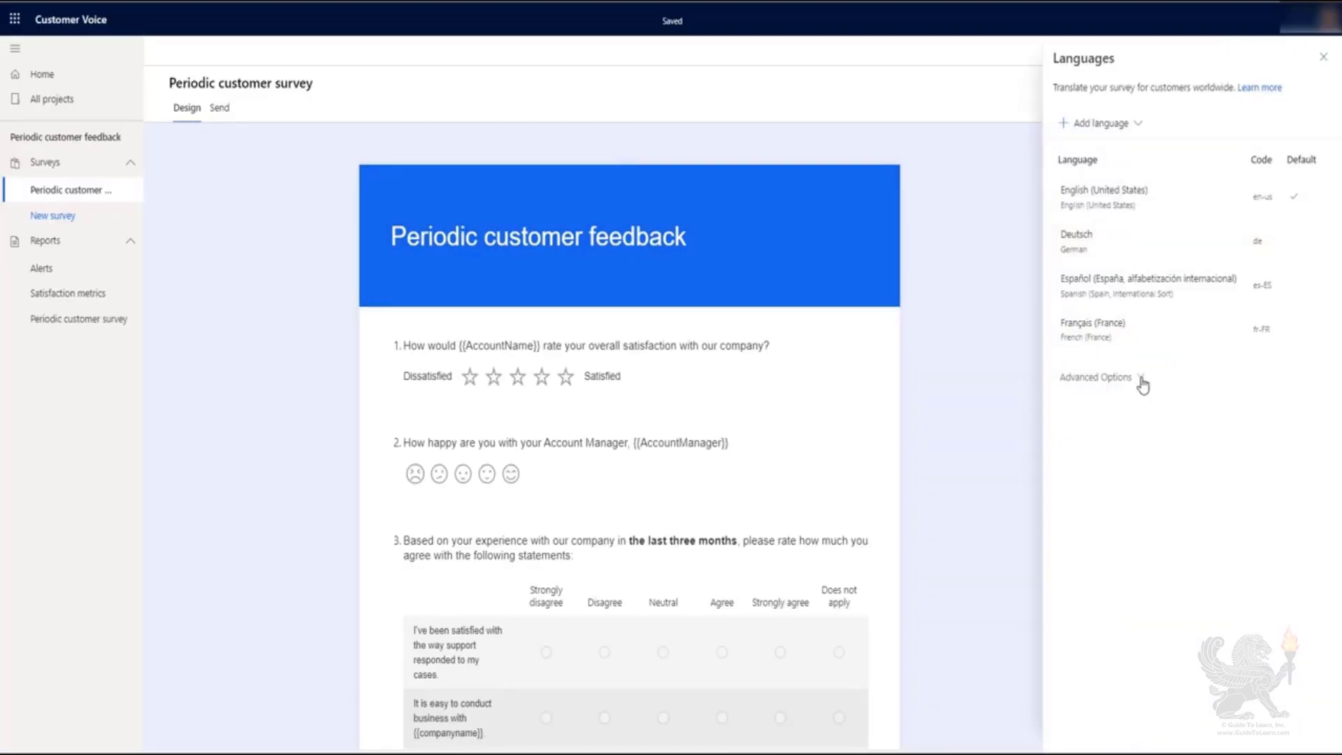
pyautogui.click(1141, 377)
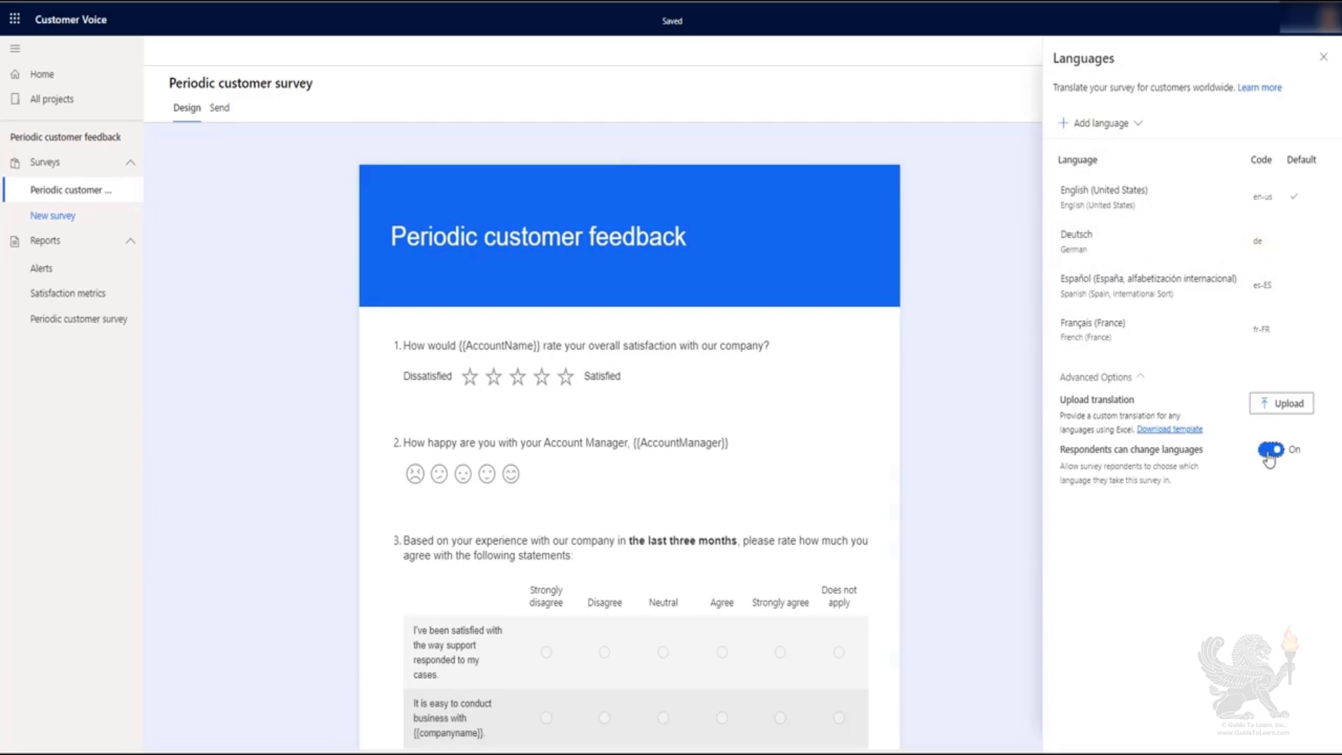
# Turn off the option that lets respondents change languages, preview the survey on desktop, and return to the design
pyautogui.click(1269, 452)
pyautogui.click(962, 449)
pyautogui.click(1247, 54)
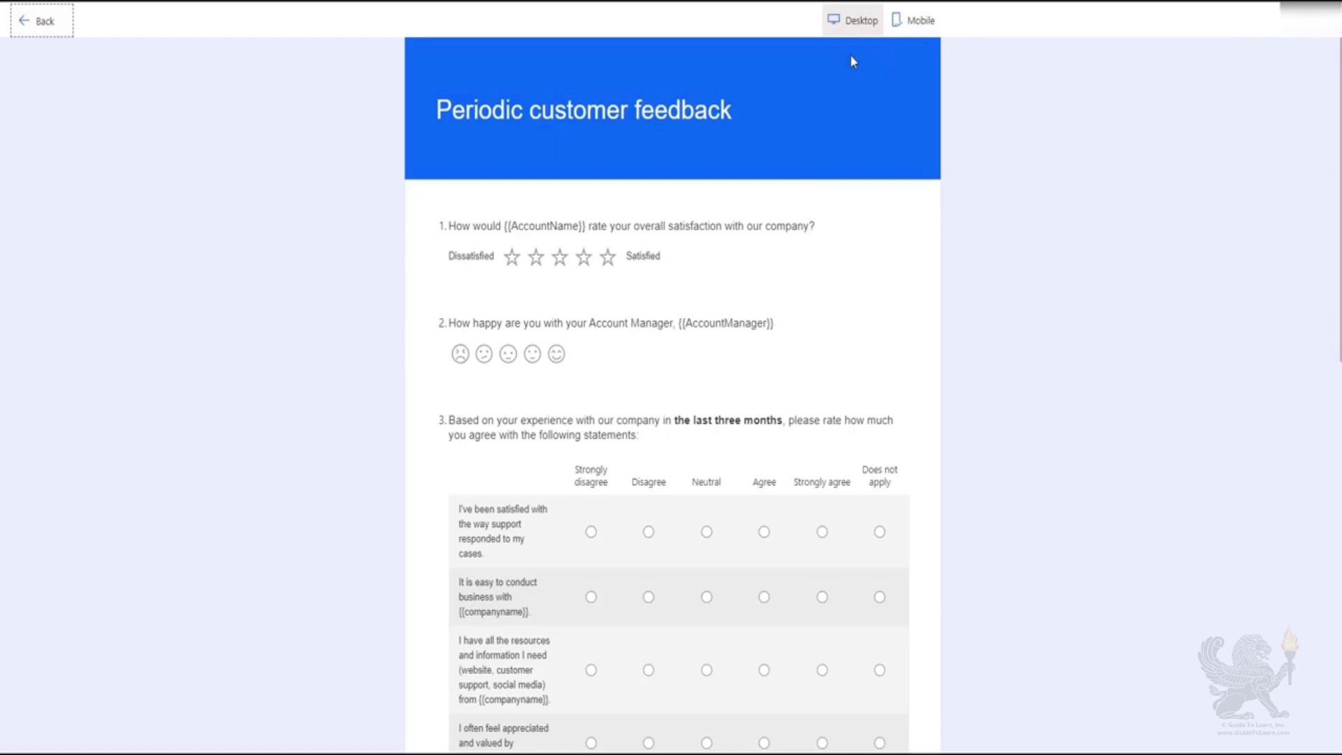
pyautogui.click(40, 21)
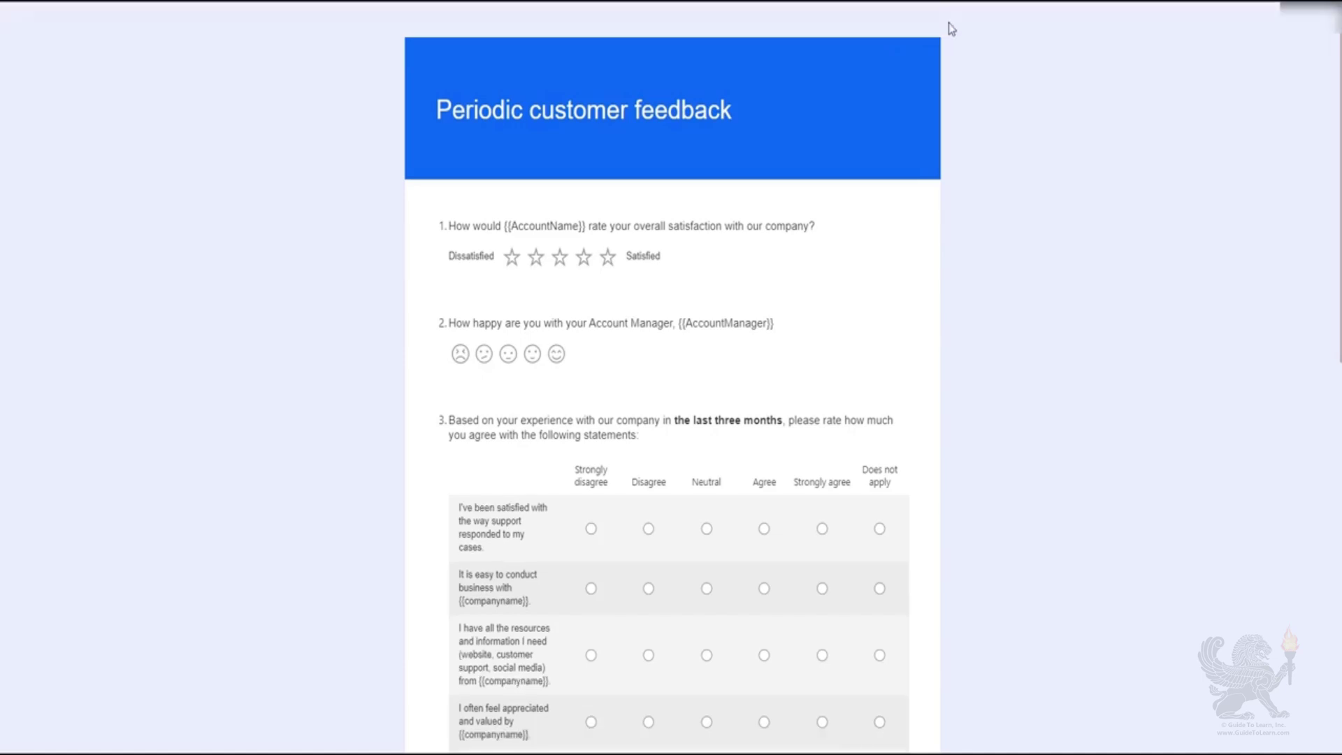
# Load the German version of the live survey by appending &lang=de to its link, and dismiss the browser's translation offer
pyautogui.write('&lan')
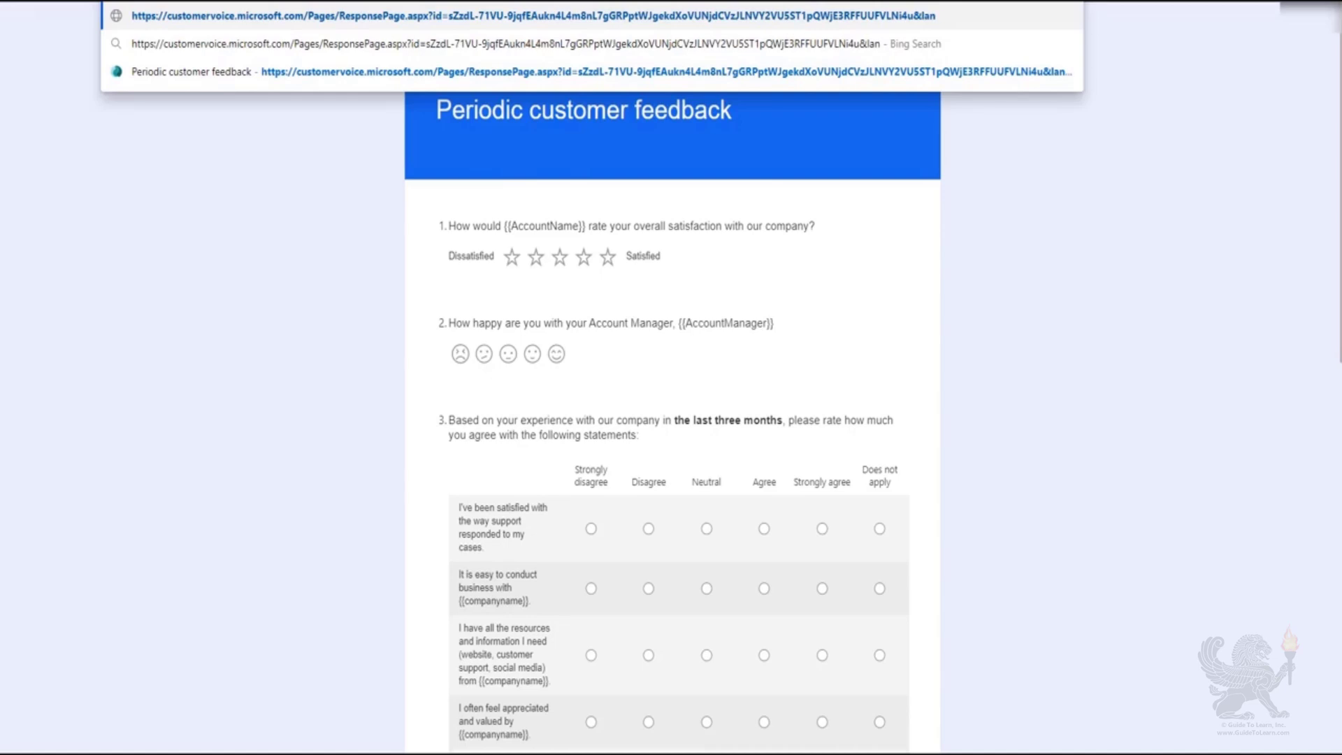
pyautogui.write('g=de')
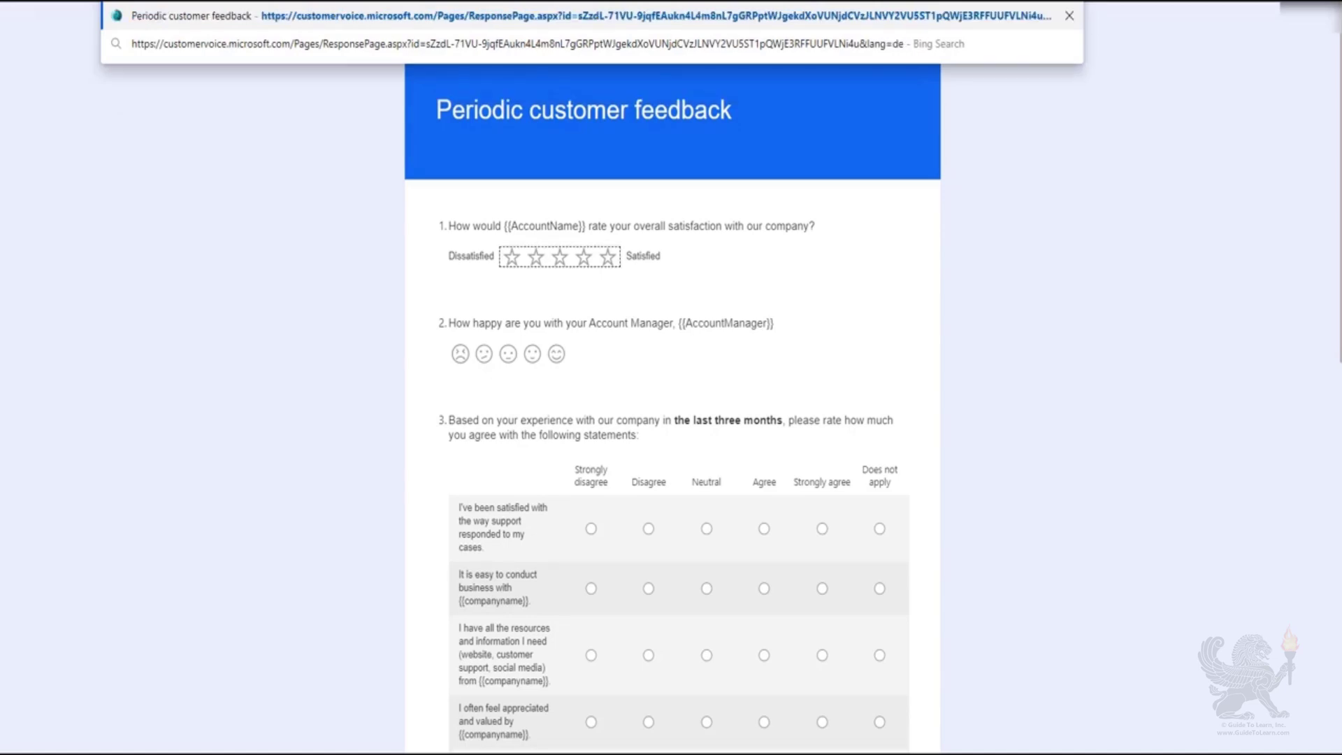
pyautogui.press('Return')
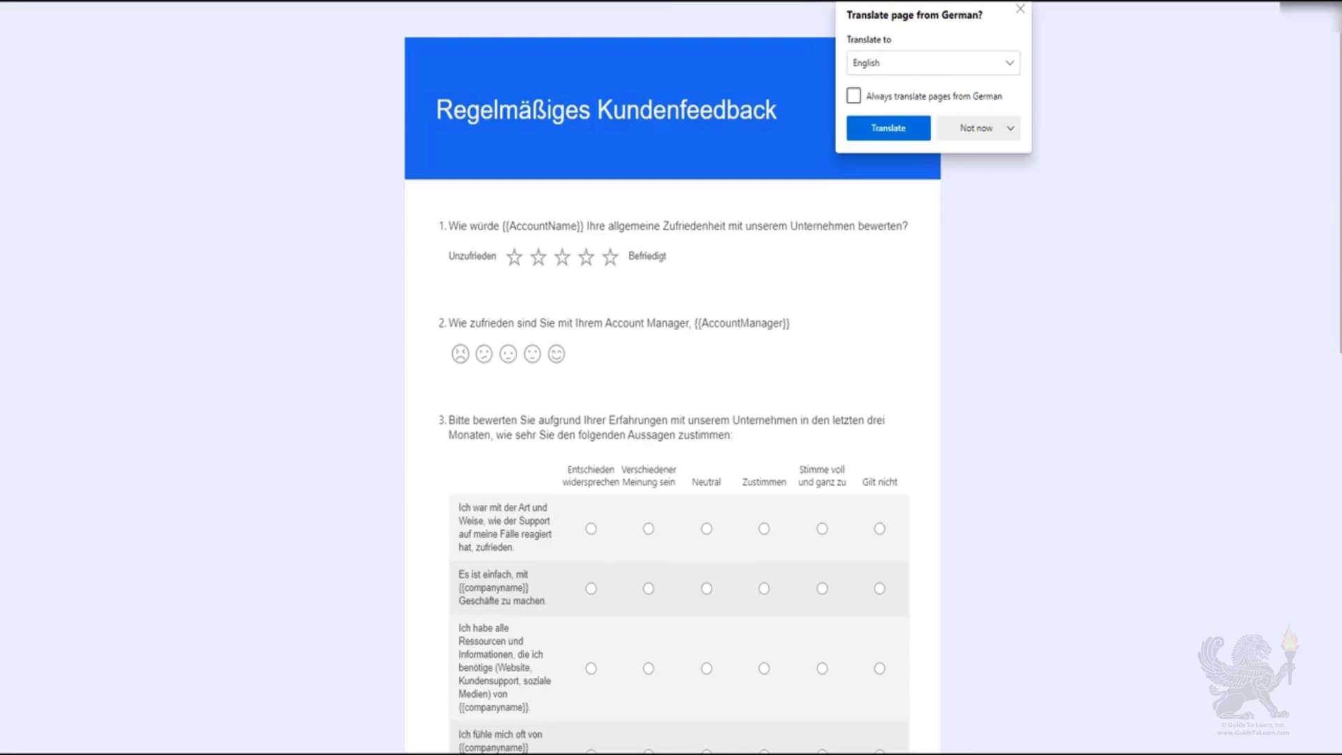
pyautogui.click(1020, 10)
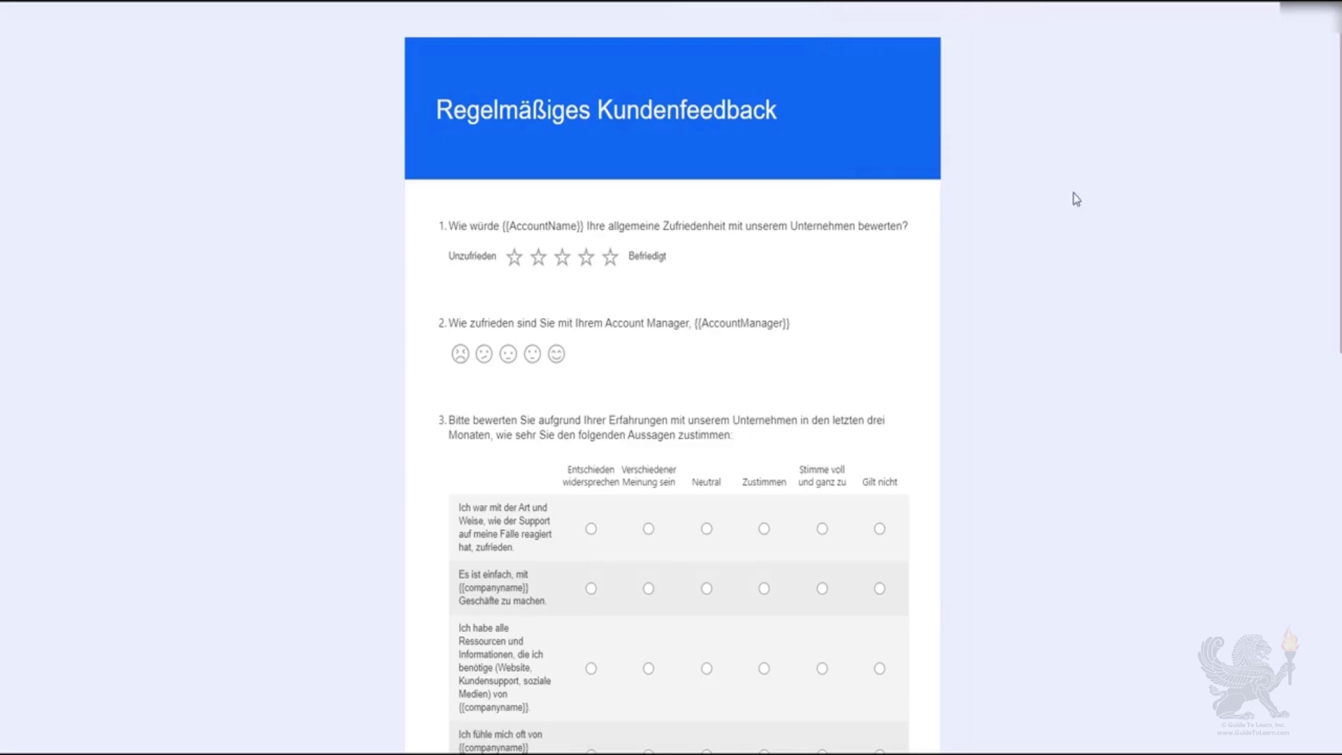